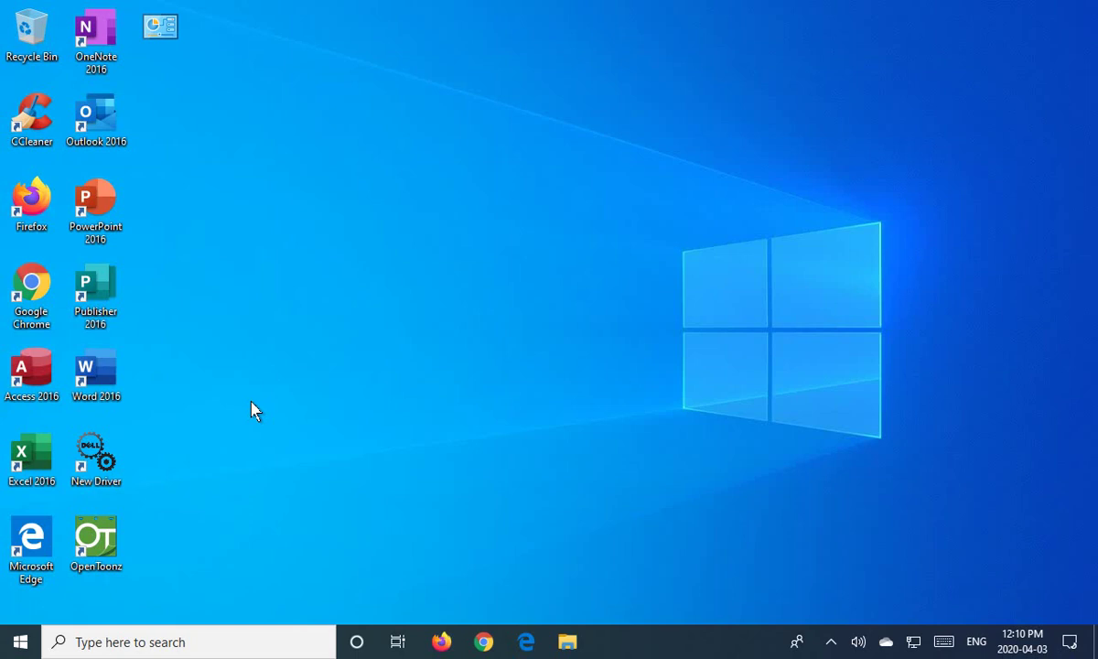
# Search Windows for the Windows Security app, open it and maximize its window
pyautogui.click(20, 644)
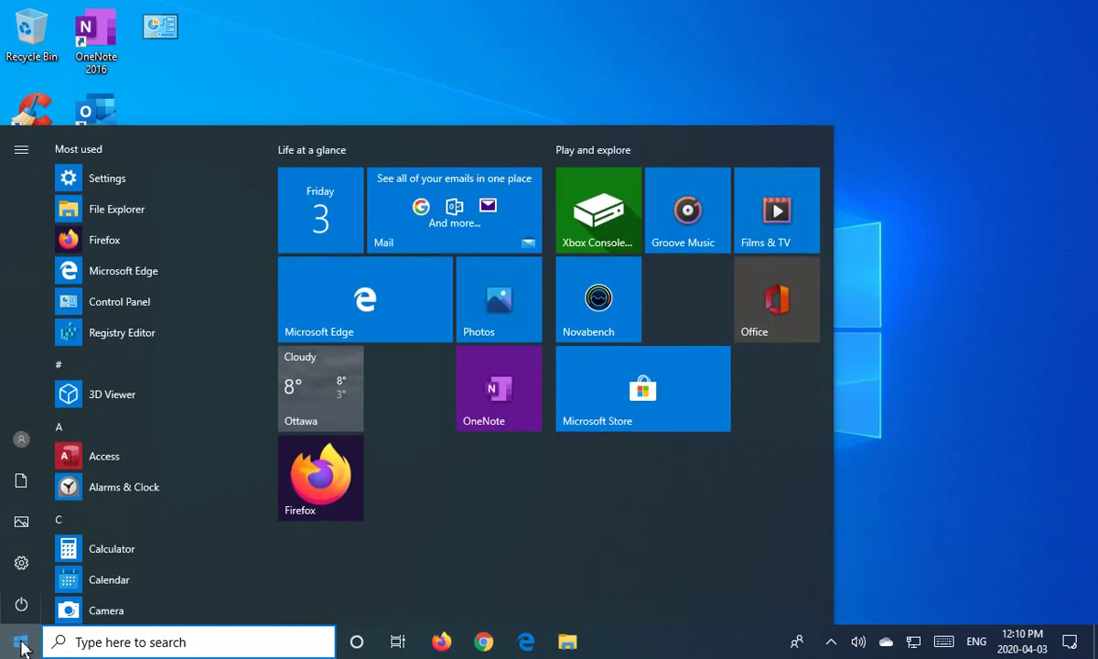
pyautogui.write('windows sec')
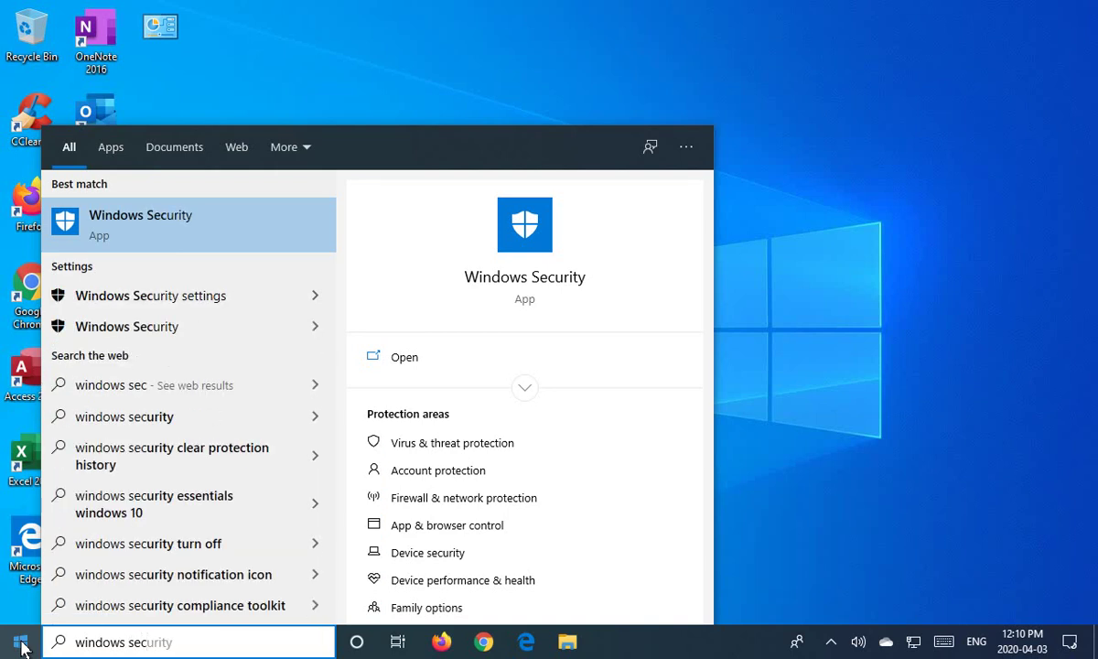
pyautogui.click(142, 225)
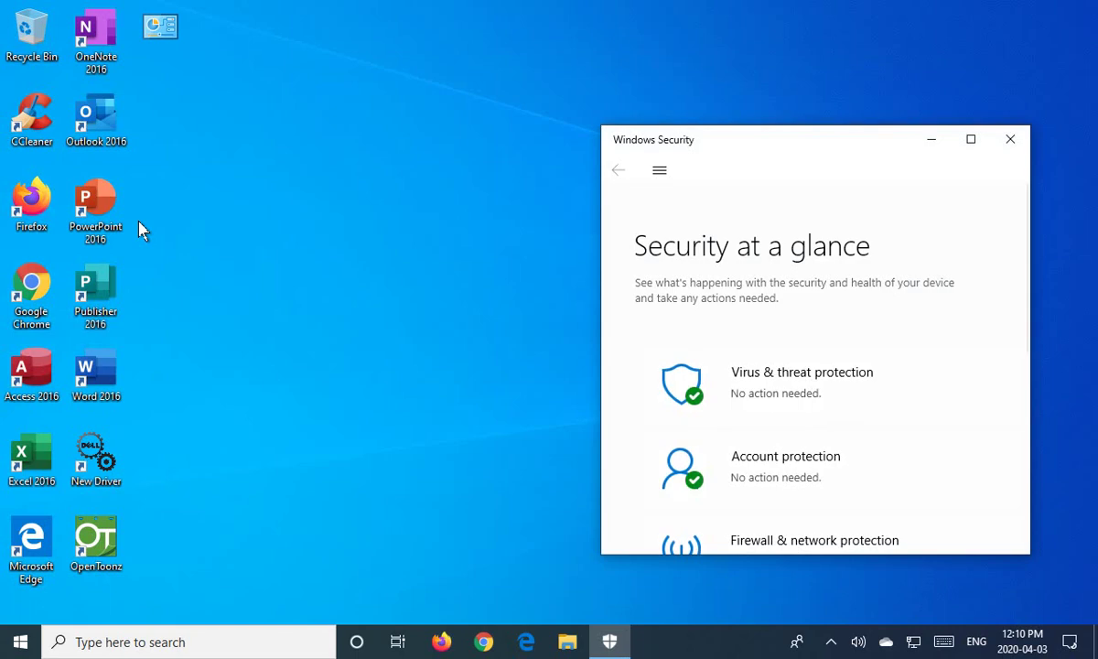
pyautogui.click(970, 140)
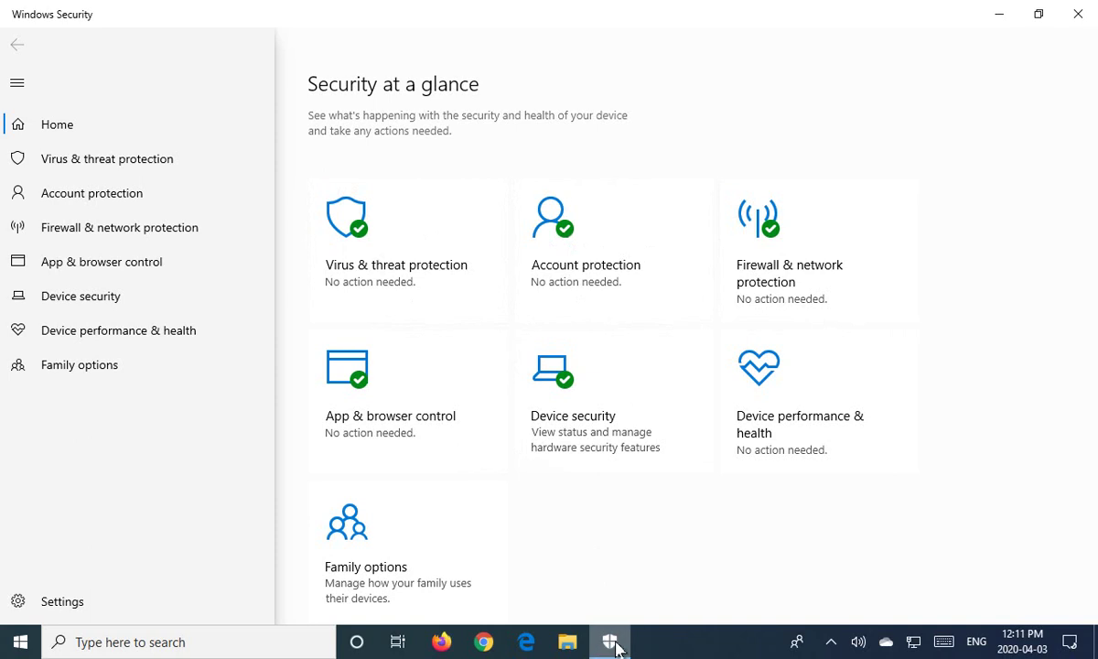
# Pin Windows Security to the taskbar, then close the app and relaunch it from the pinned shortcut
pyautogui.moveTo(613, 645)
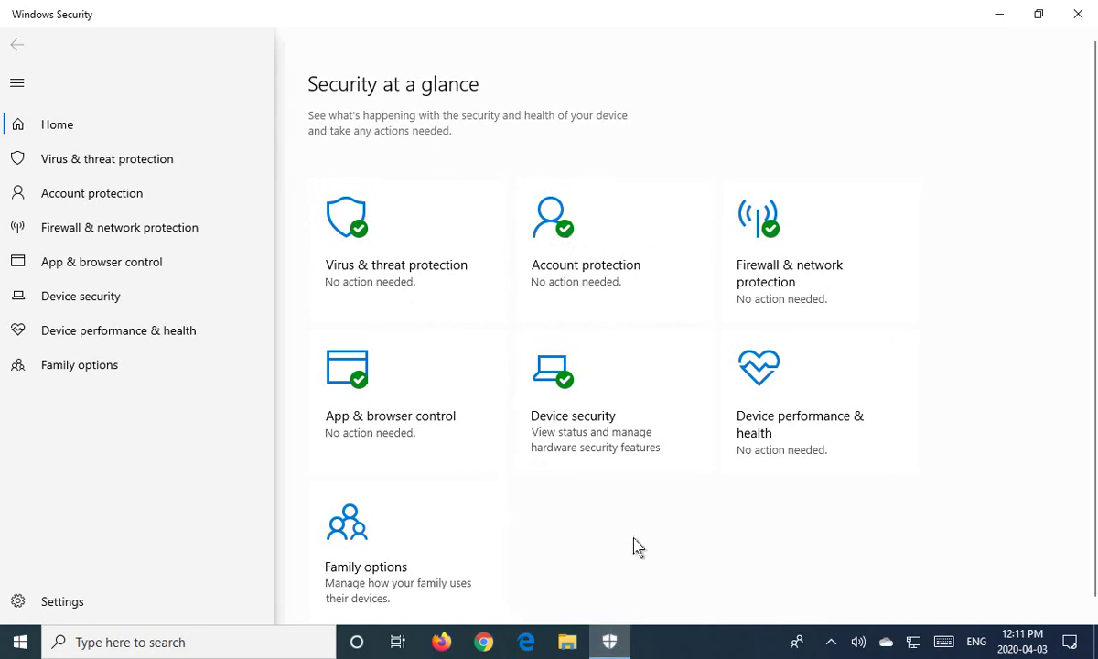
pyautogui.rightClick(609, 644)
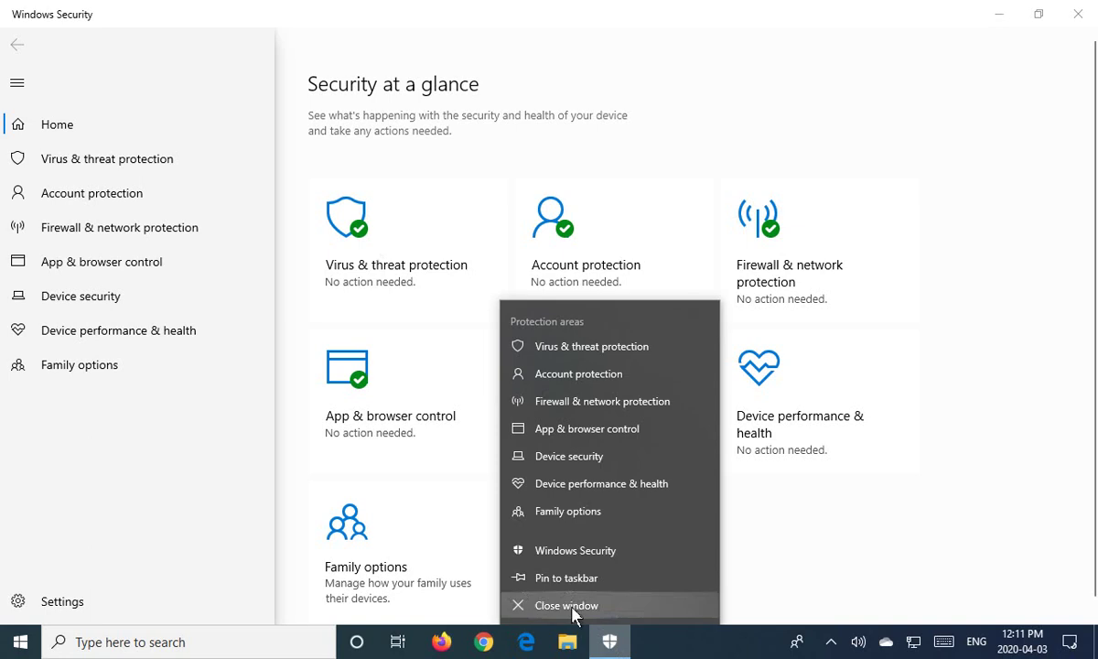
pyautogui.click(567, 585)
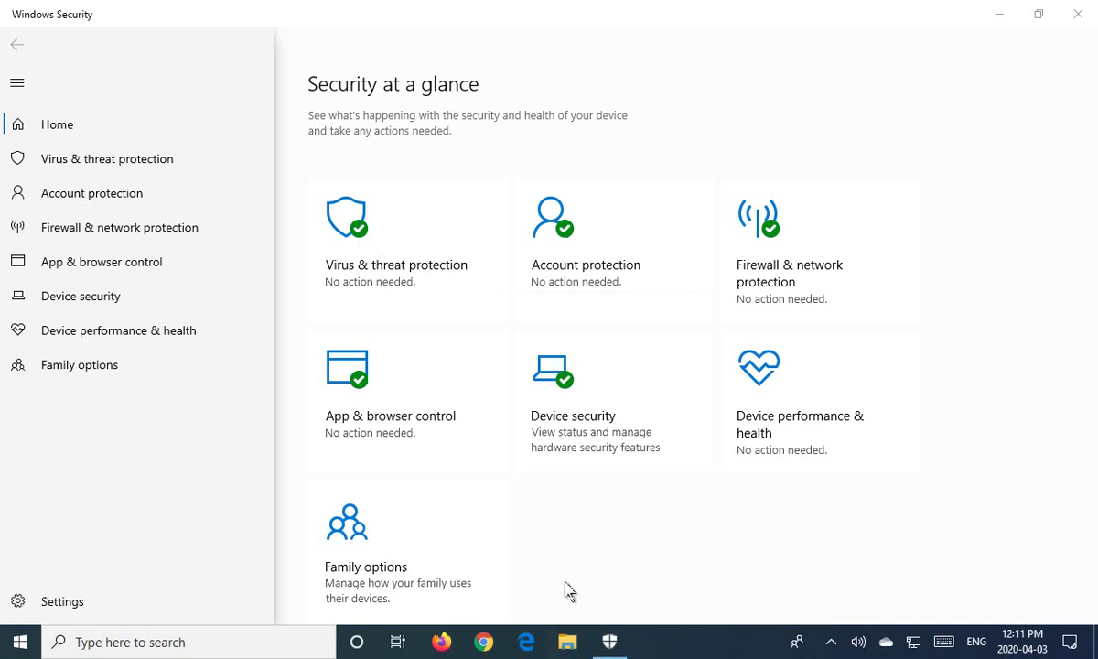
pyautogui.click(1078, 14)
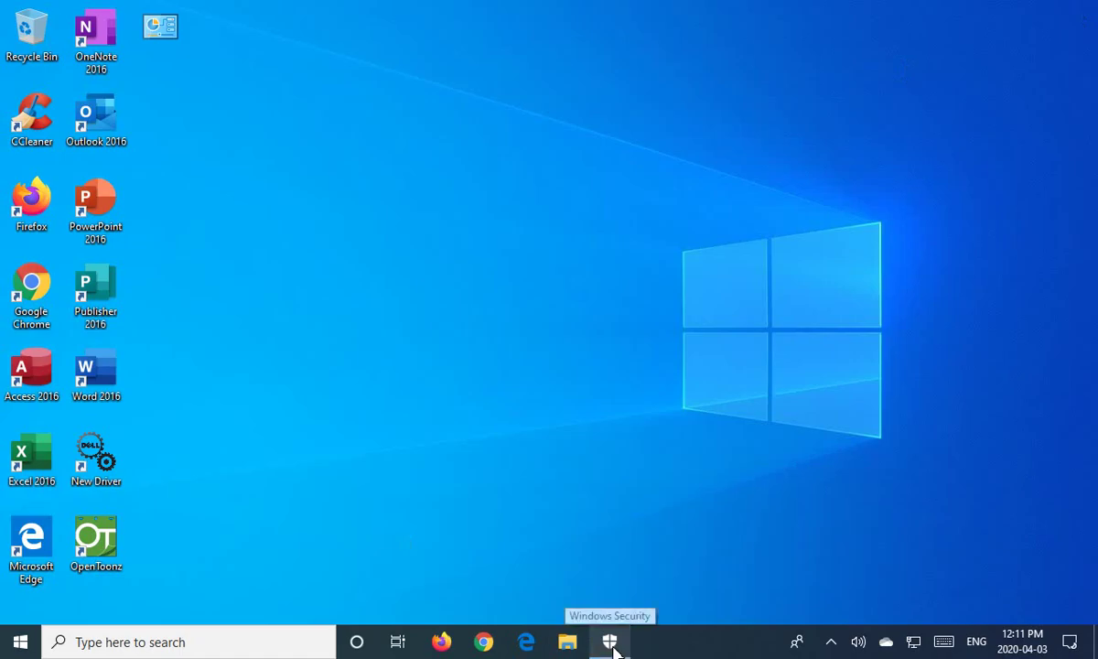
pyautogui.click(610, 643)
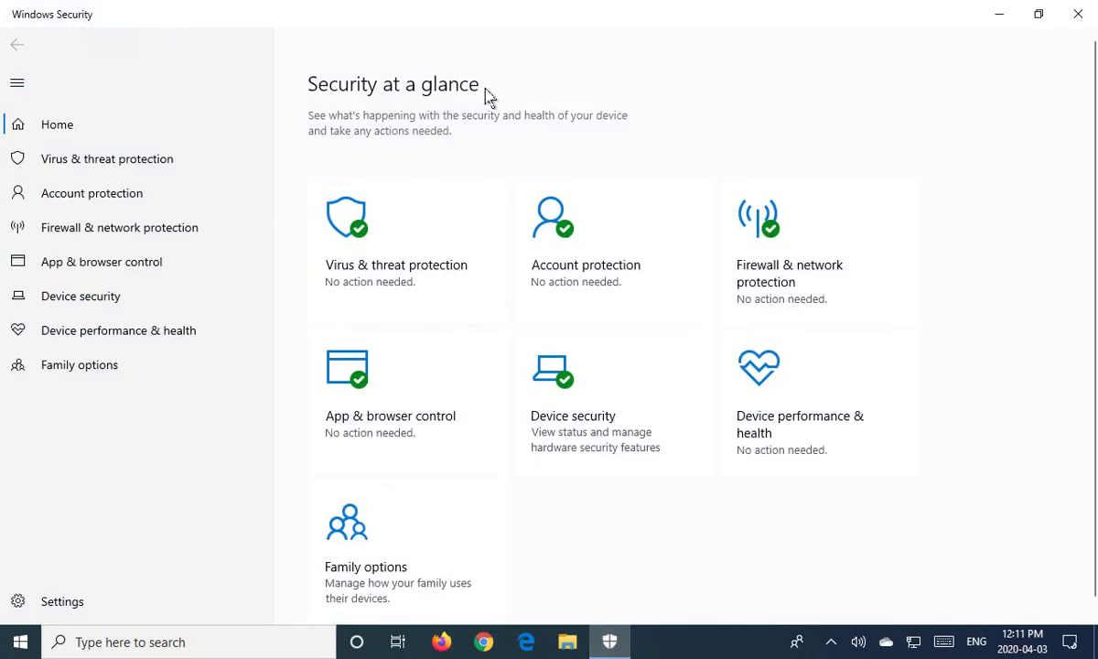
# Run a custom virus scan on the Desktop folder from the virus and threat protection scan options
pyautogui.click(373, 238)
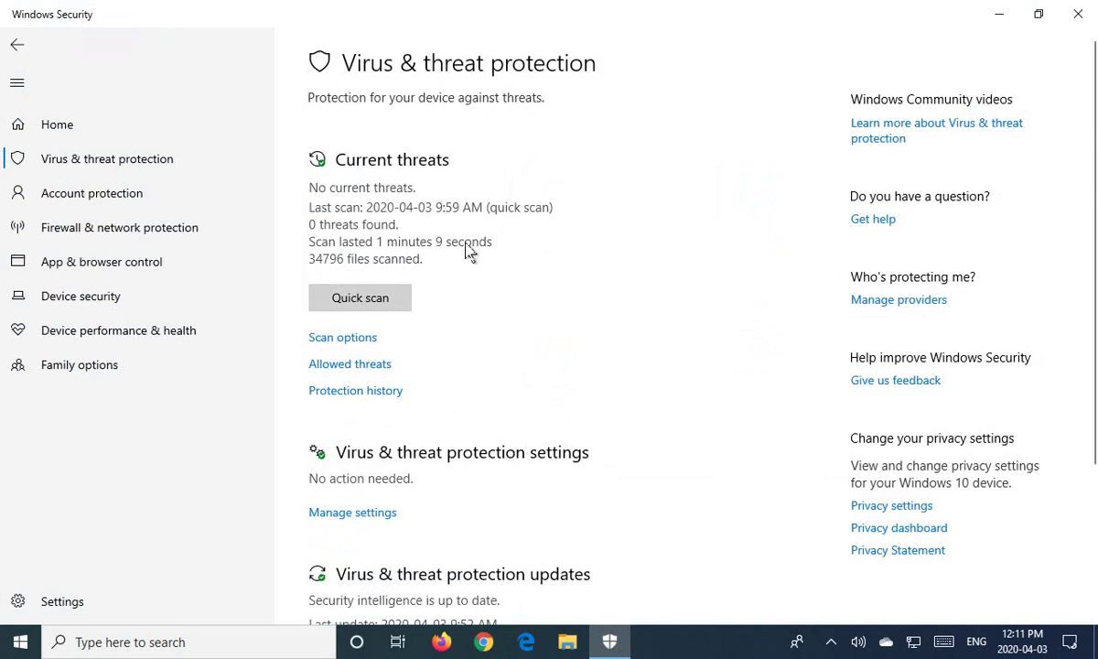
pyautogui.click(359, 339)
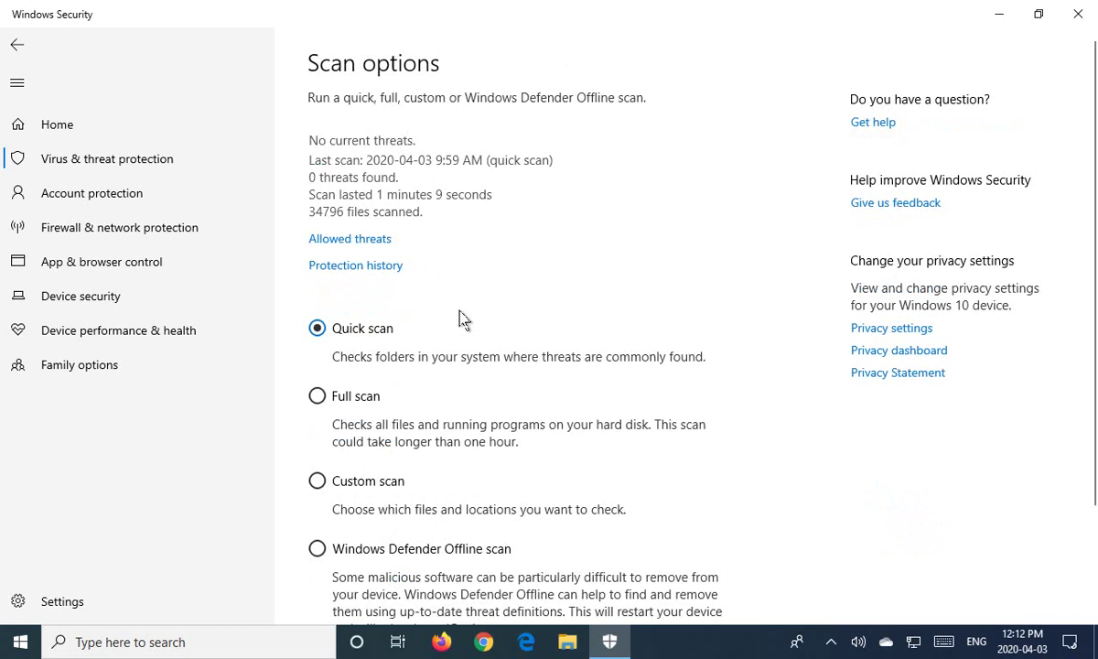
pyautogui.scroll(-3, 463, 317)
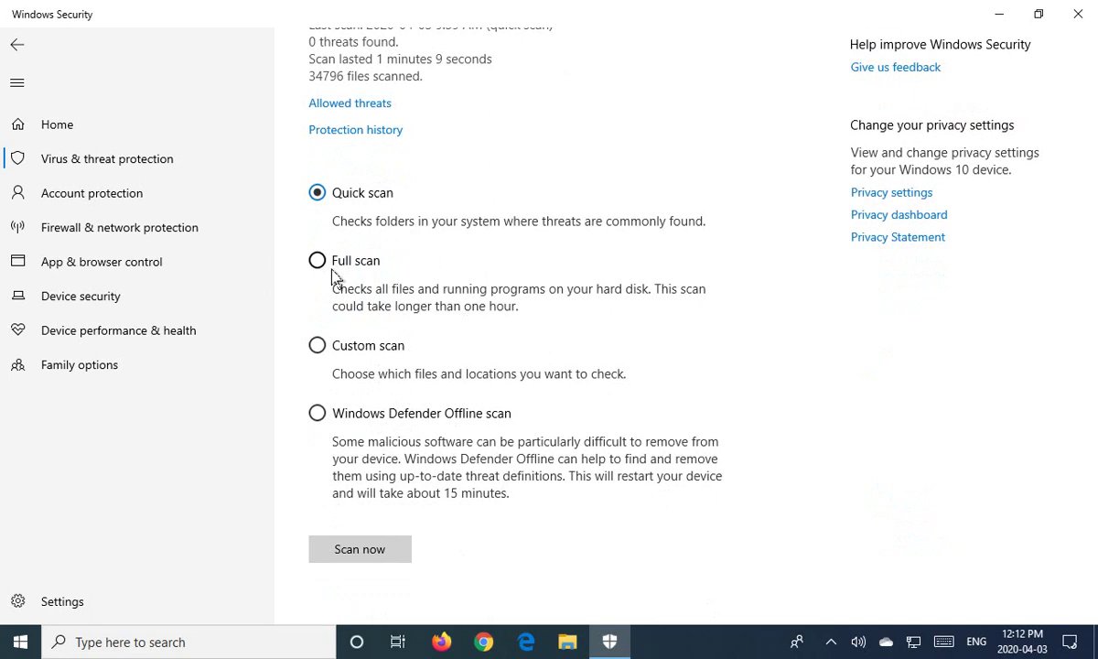
pyautogui.click(318, 347)
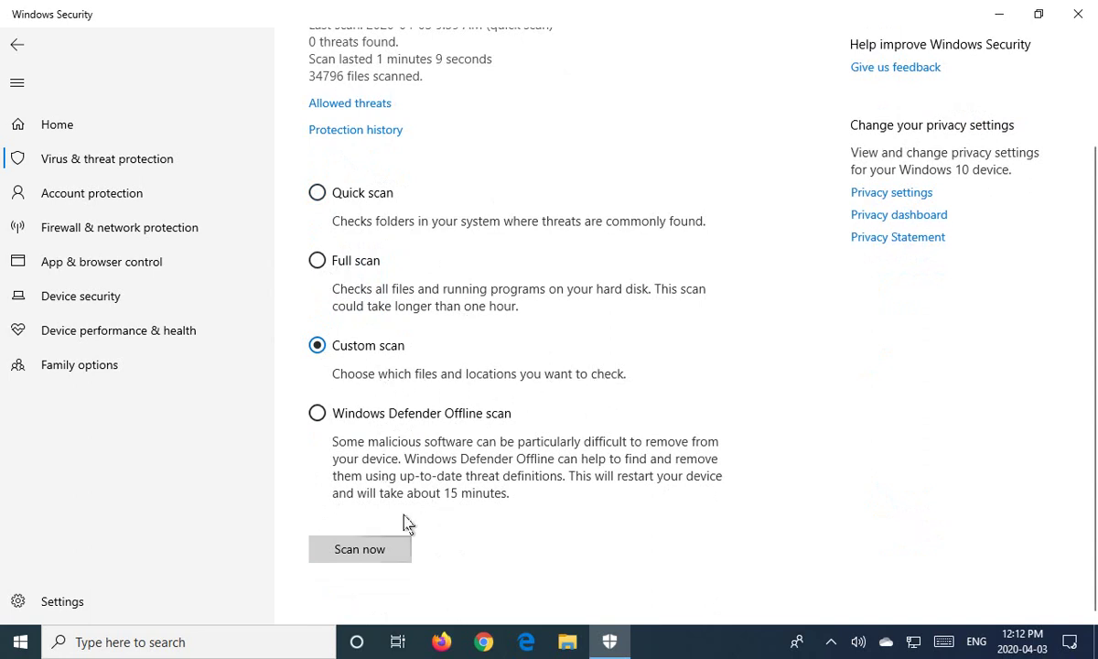
pyautogui.click(361, 549)
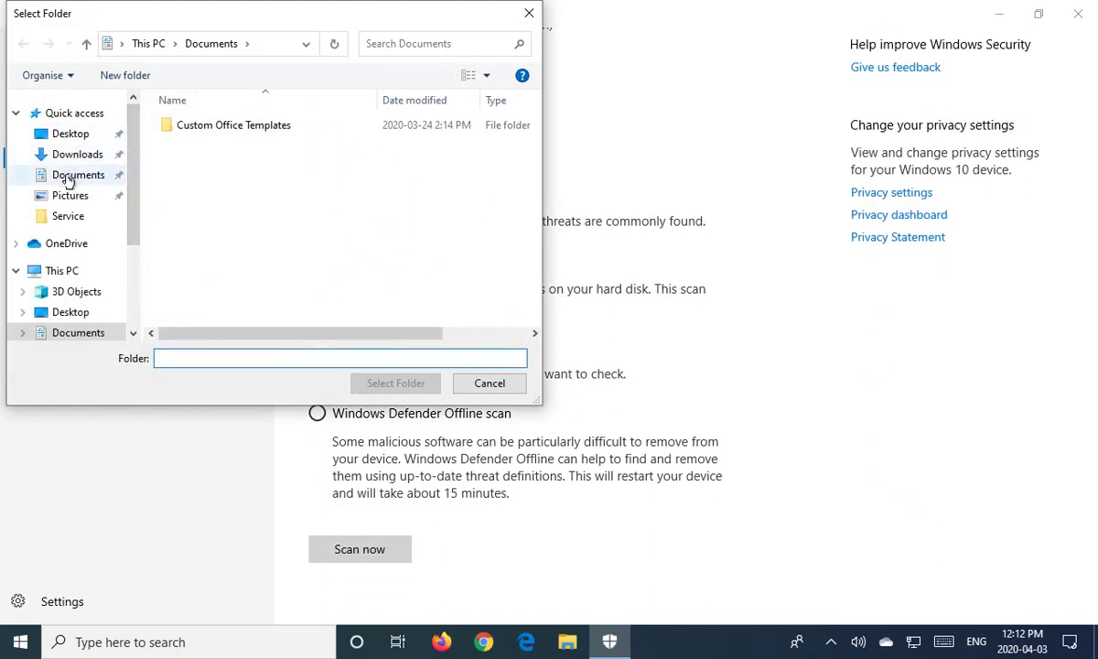
pyautogui.click(70, 135)
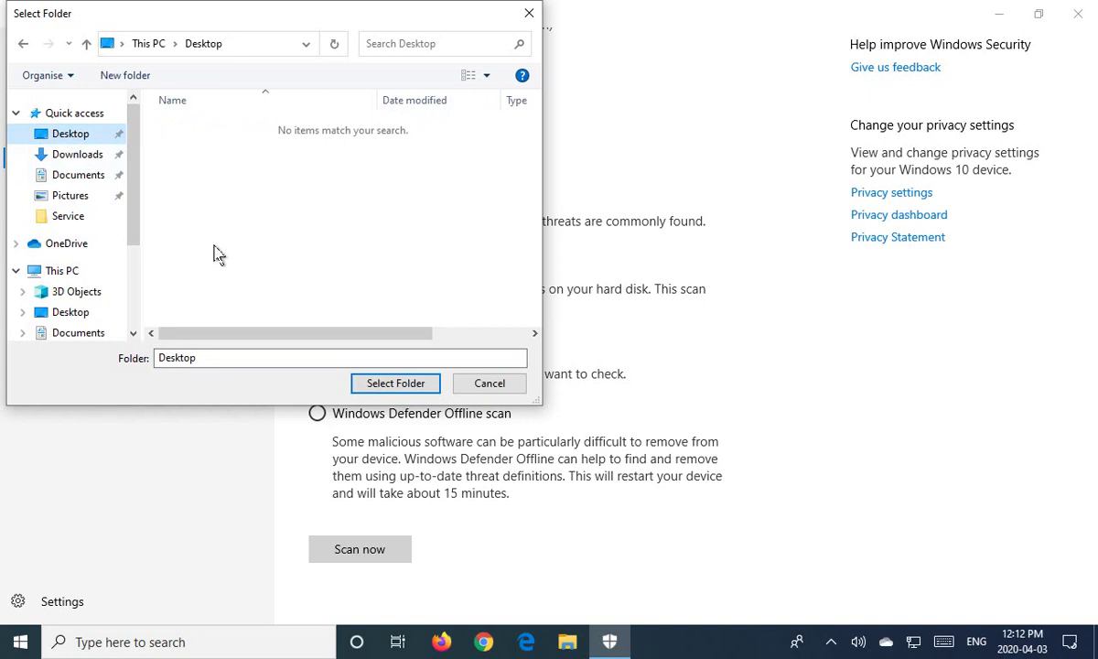
pyautogui.click(396, 384)
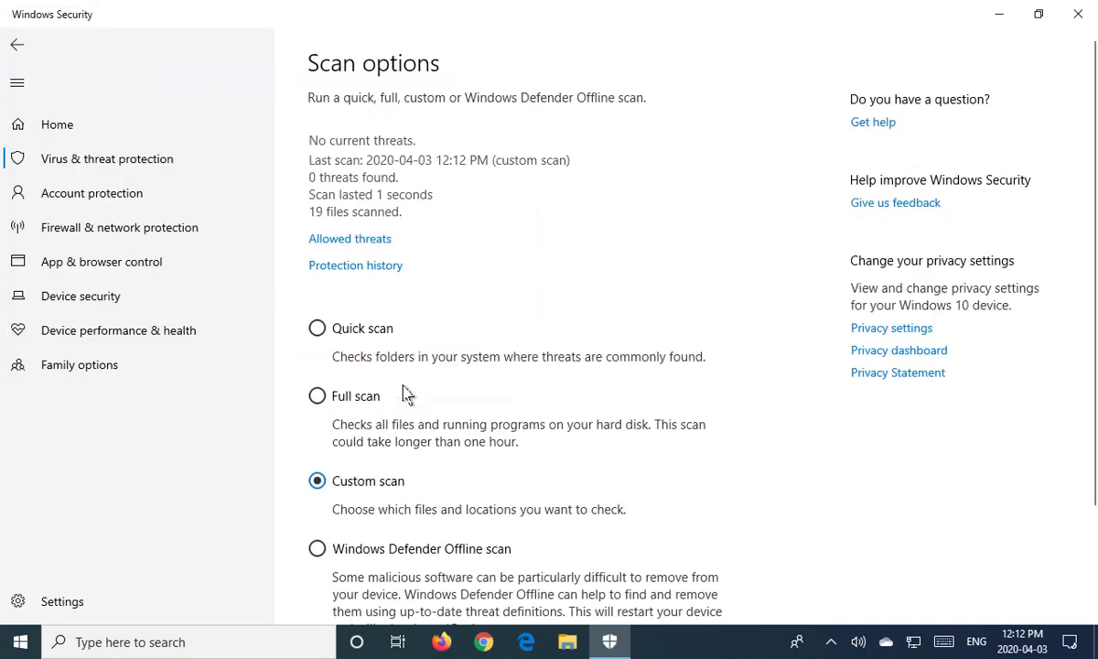
# Select the Windows Defender Offline scan option without starting it, and return to the virus and threat protection overview
pyautogui.scroll(-3, 471, 466)
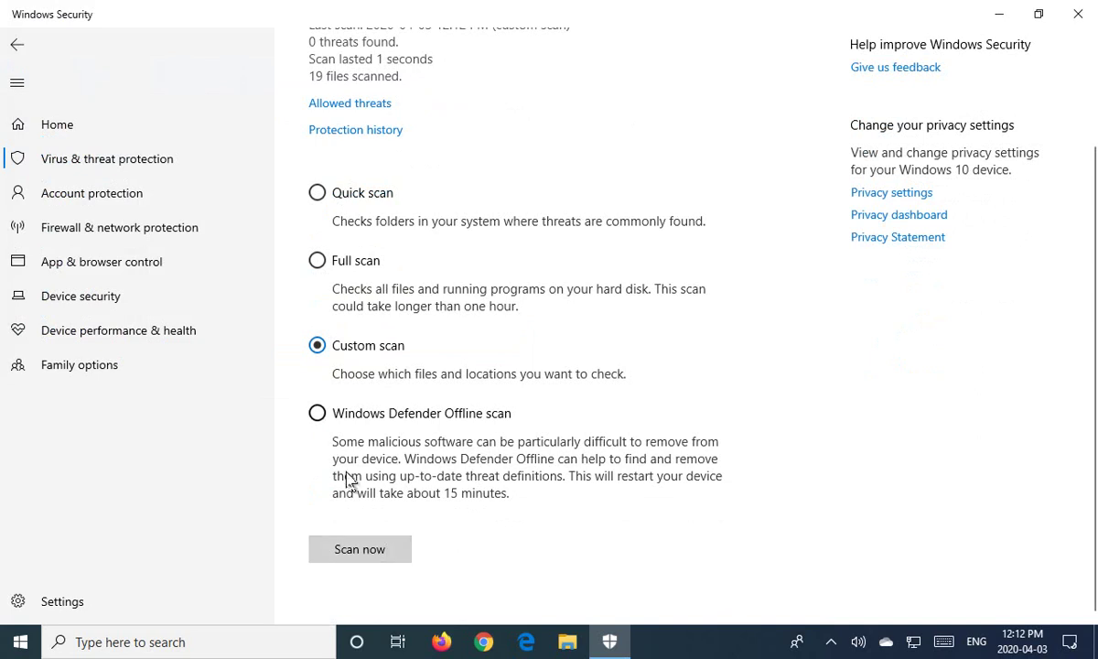
pyautogui.click(319, 413)
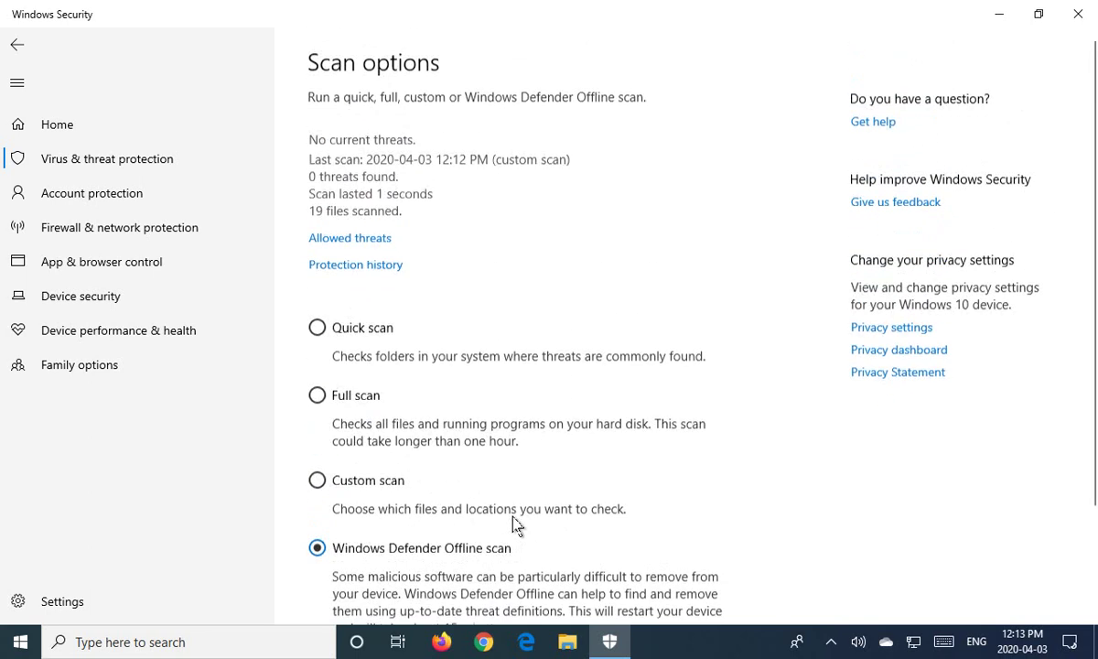
pyautogui.click(141, 170)
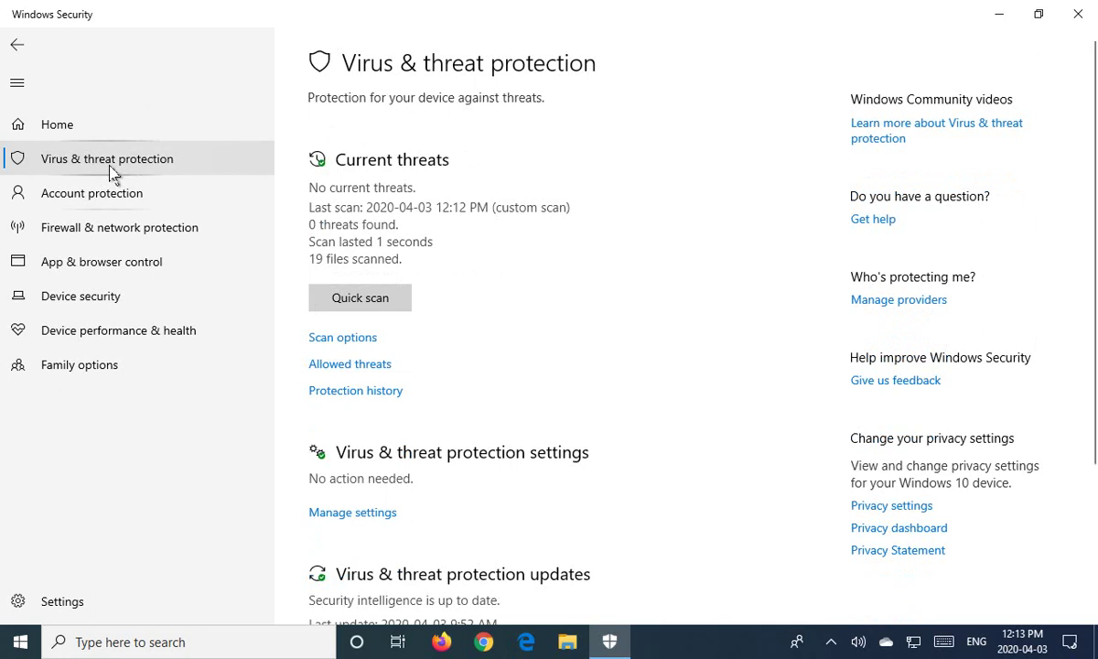
# Check the allowed threats and the protection history, and return to the virus and threat protection overview
pyautogui.click(354, 369)
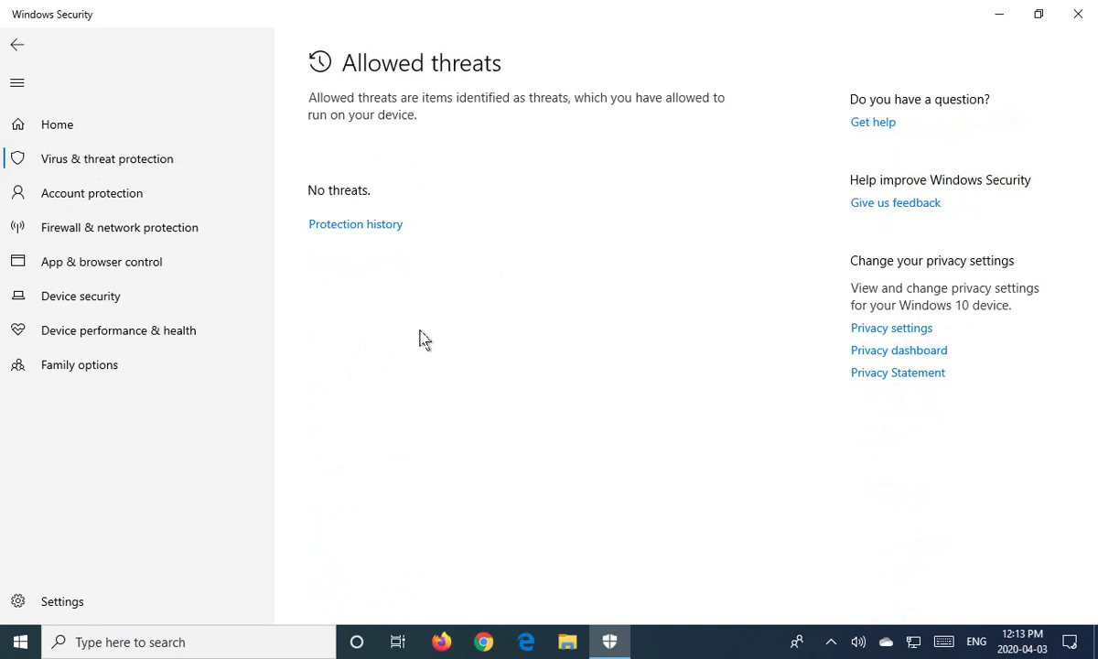
pyautogui.click(357, 223)
pyautogui.click(64, 165)
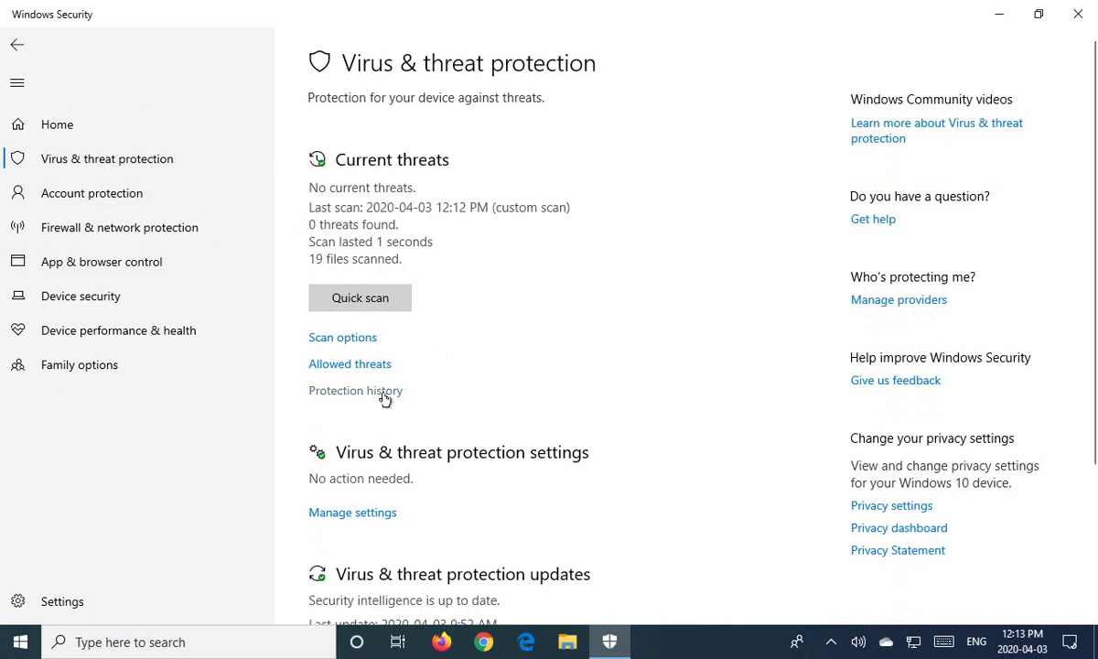
pyautogui.click(384, 394)
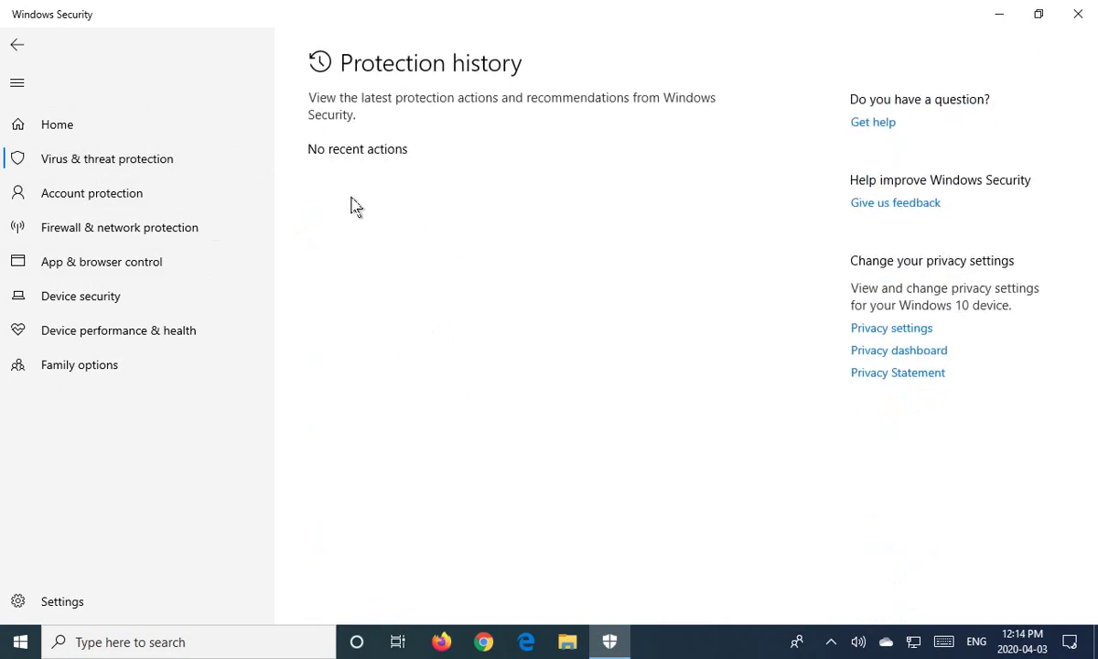
pyautogui.click(108, 172)
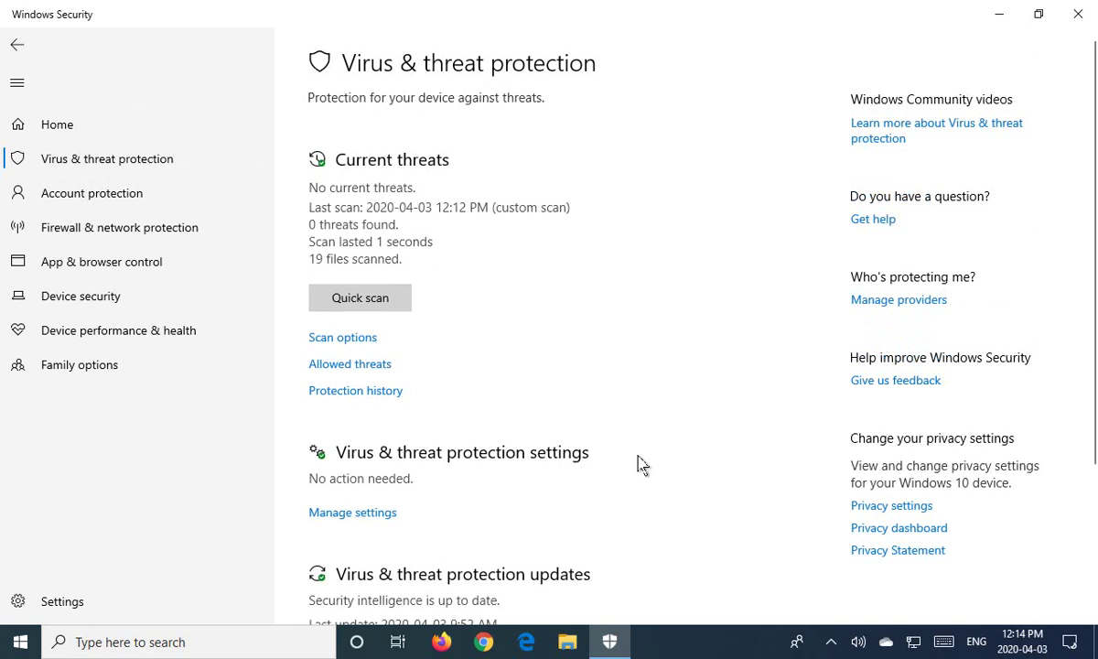
# Open the virus and threat protection settings and review the real-time, cloud-delivered and sample submission options
pyautogui.scroll(-2, 640, 463)
pyautogui.scroll(-2, 639, 463)
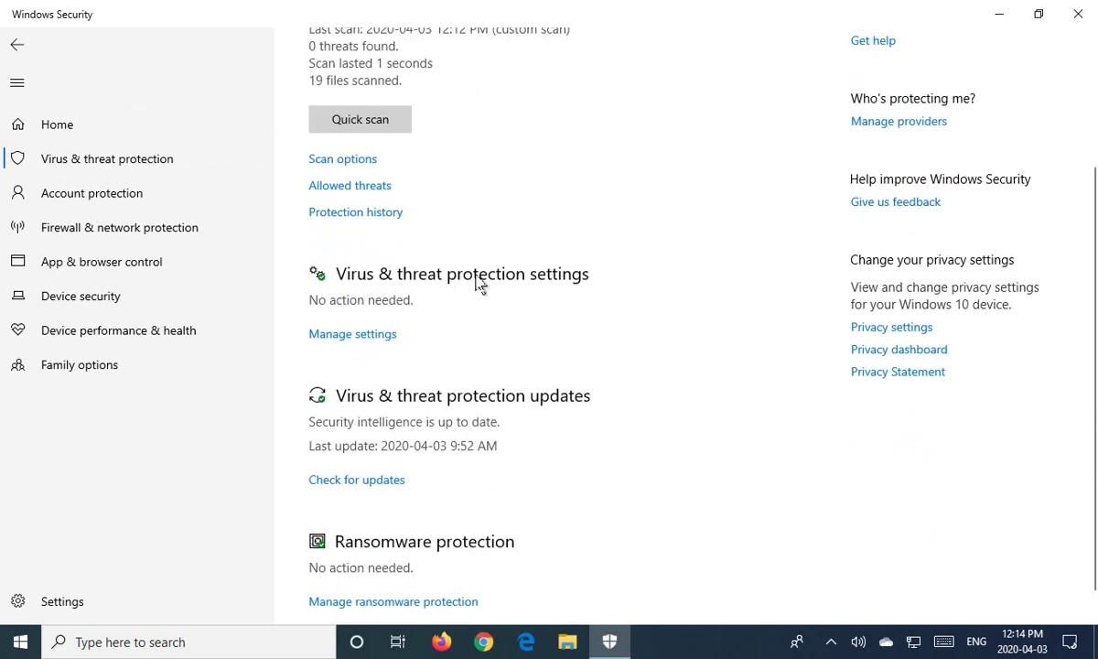
pyautogui.click(354, 335)
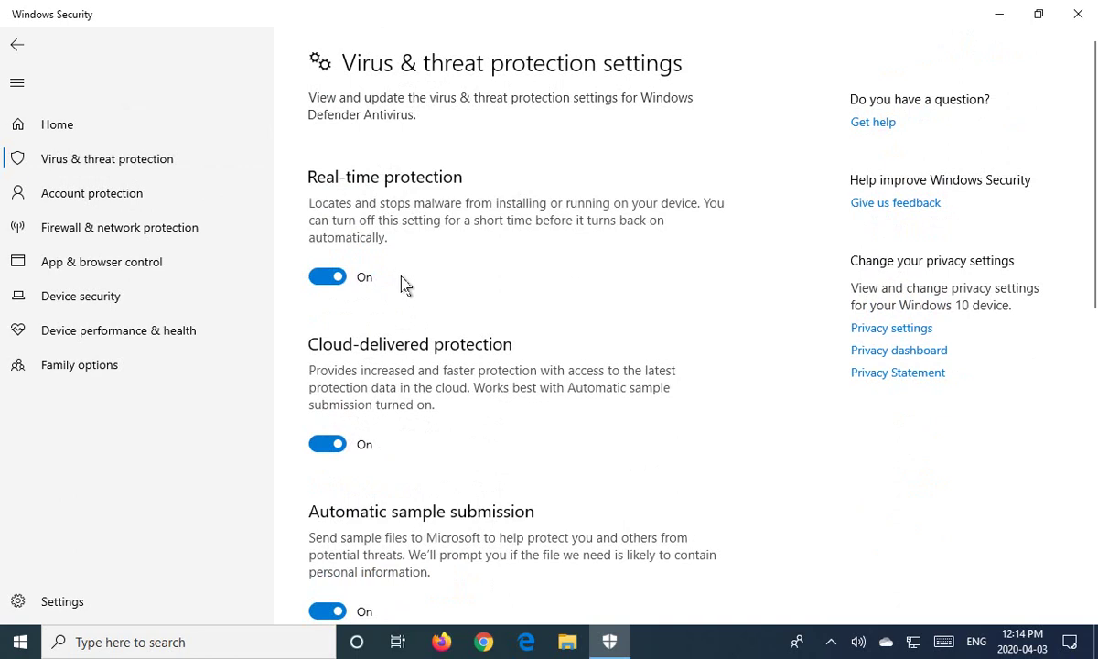
pyautogui.scroll(-1, 494, 355)
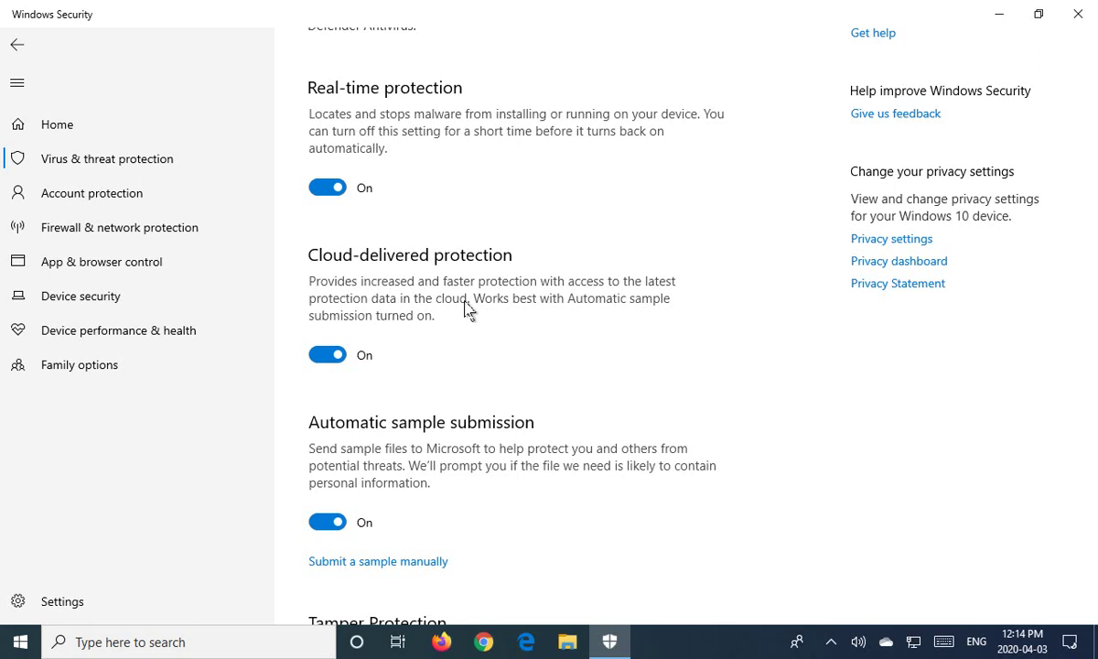
pyautogui.scroll(-3, 510, 359)
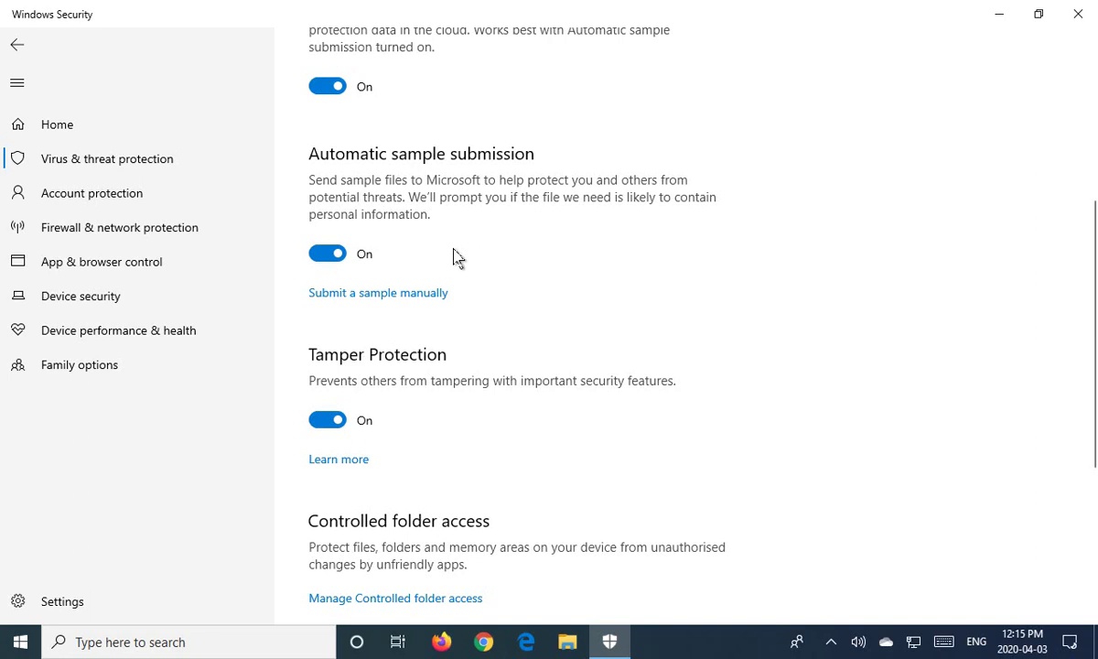
# Turn Automatic sample submission off and back on
pyautogui.click(327, 256)
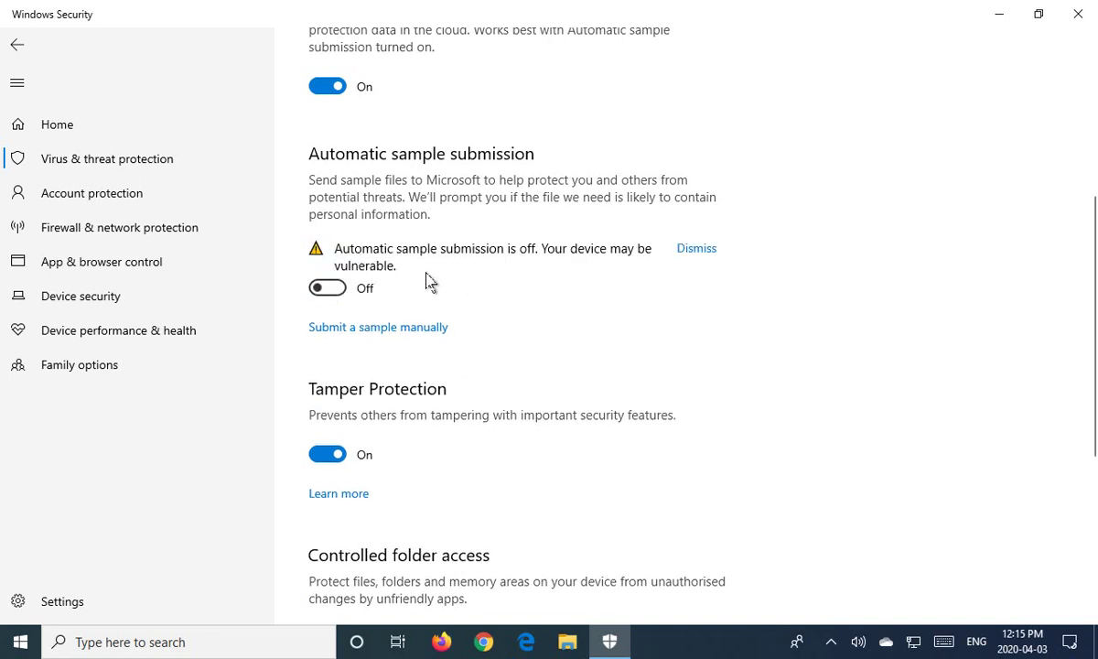
pyautogui.click(320, 289)
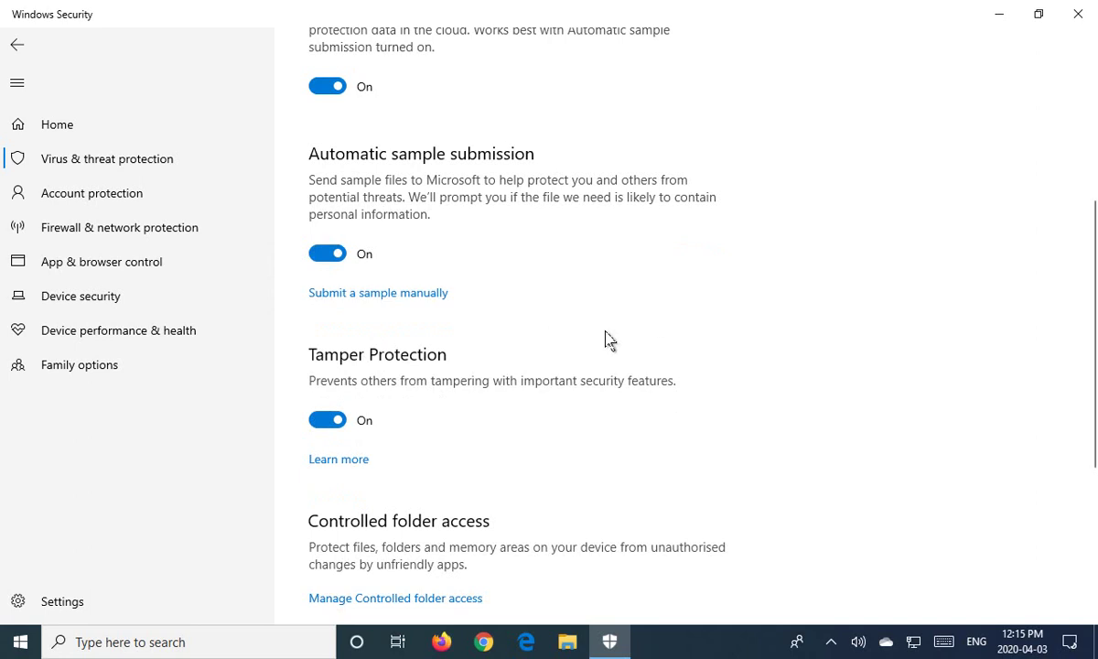
# Add the folder C:\Program Files\OpenToonz to the antivirus scan exclusions
pyautogui.scroll(-2, 605, 338)
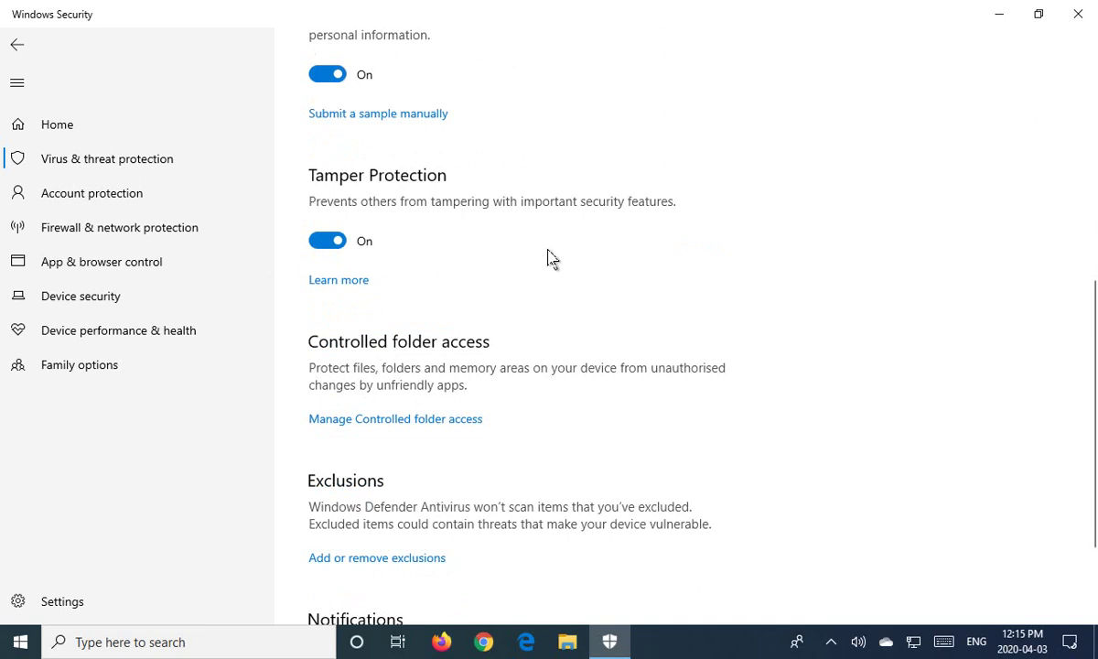
pyautogui.scroll(-2, 551, 258)
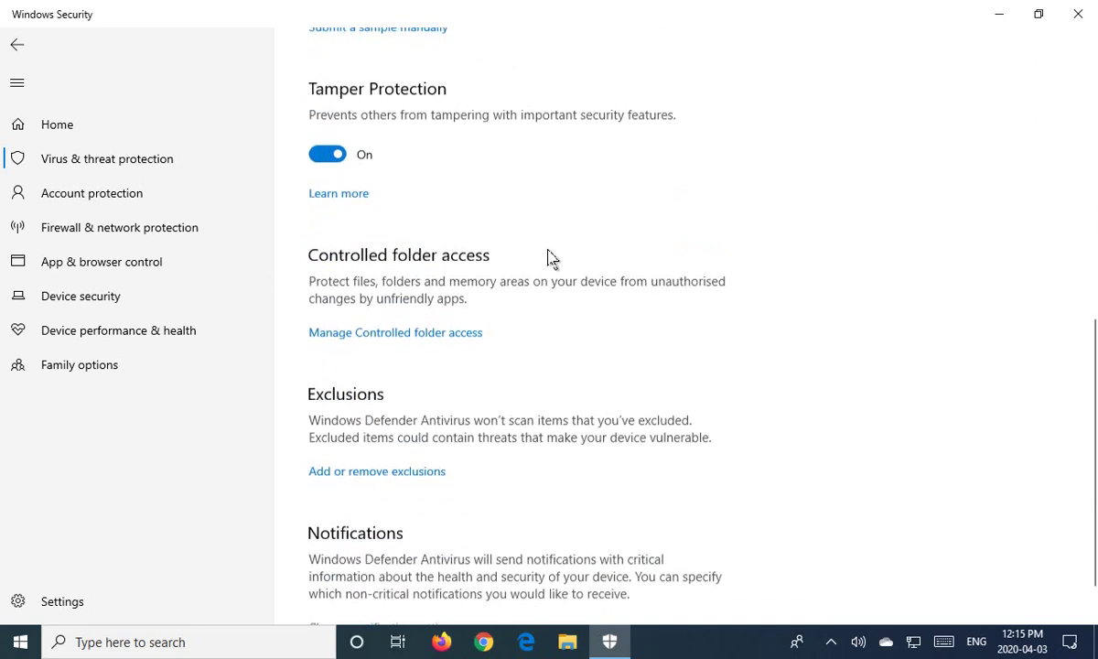
pyautogui.scroll(-1, 551, 258)
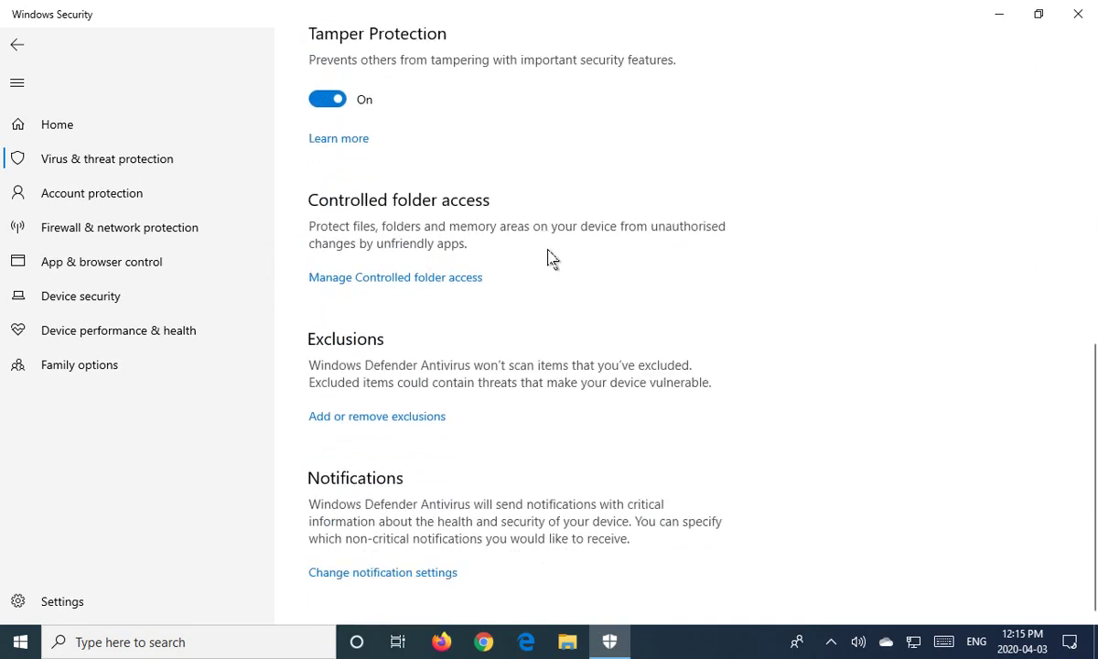
pyautogui.click(379, 417)
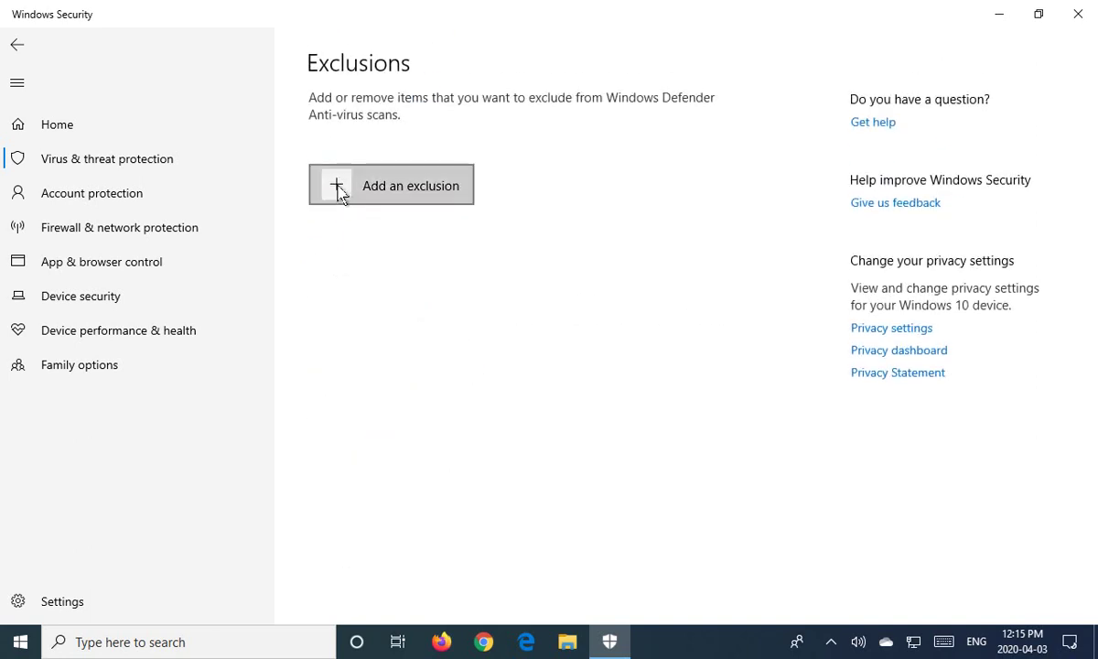
pyautogui.click(341, 194)
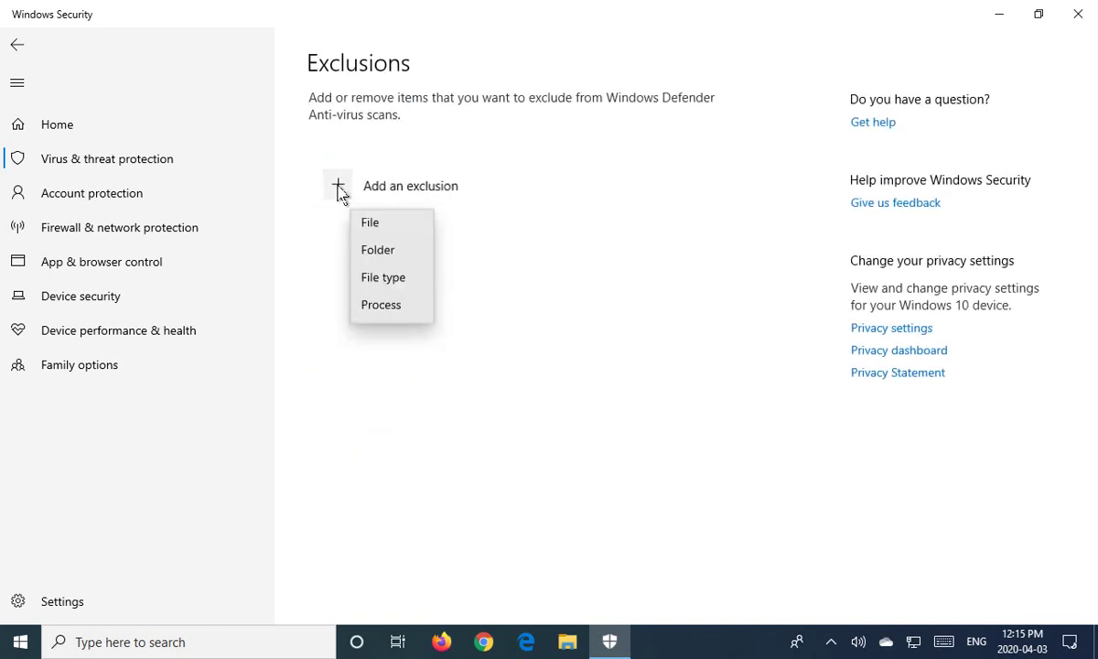
pyautogui.click(379, 256)
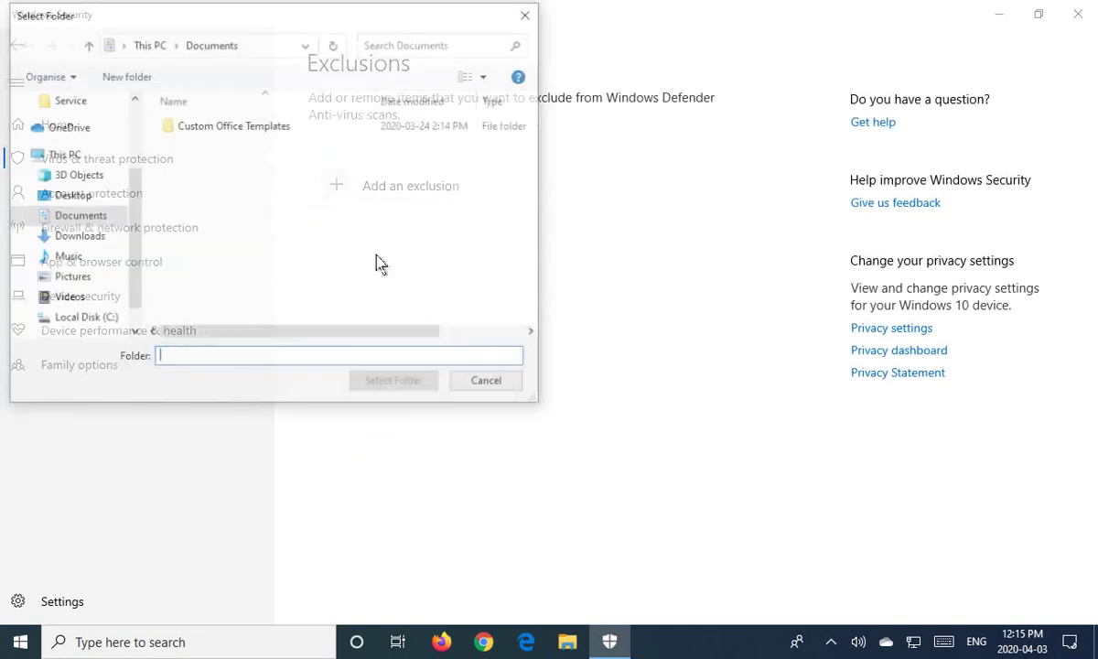
pyautogui.click(93, 319)
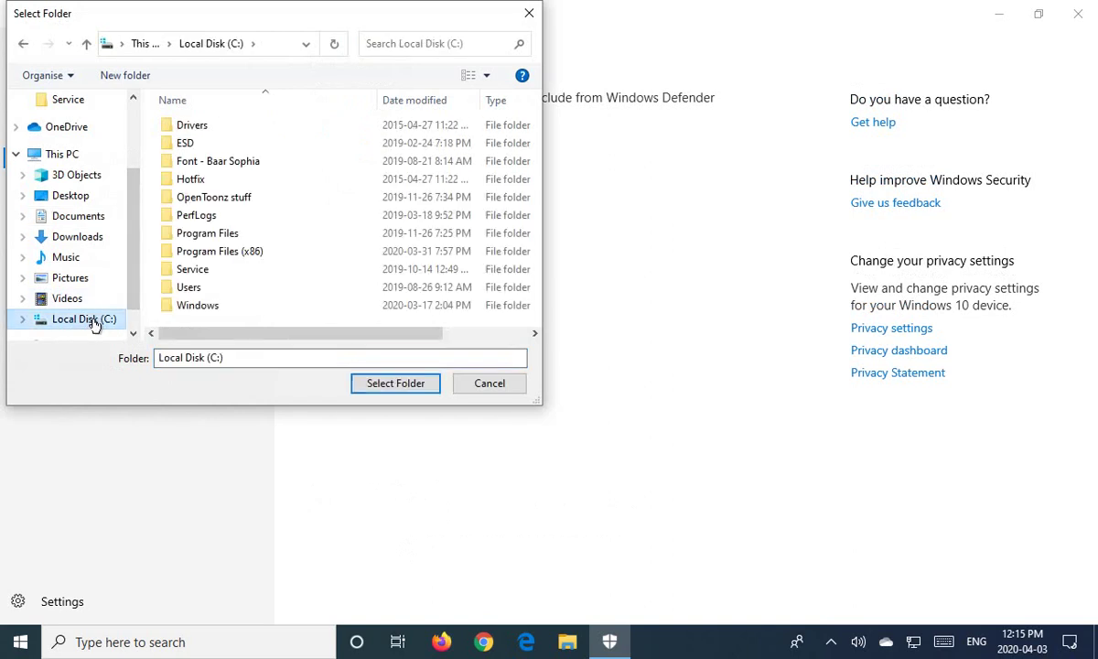
pyautogui.doubleClick(219, 239)
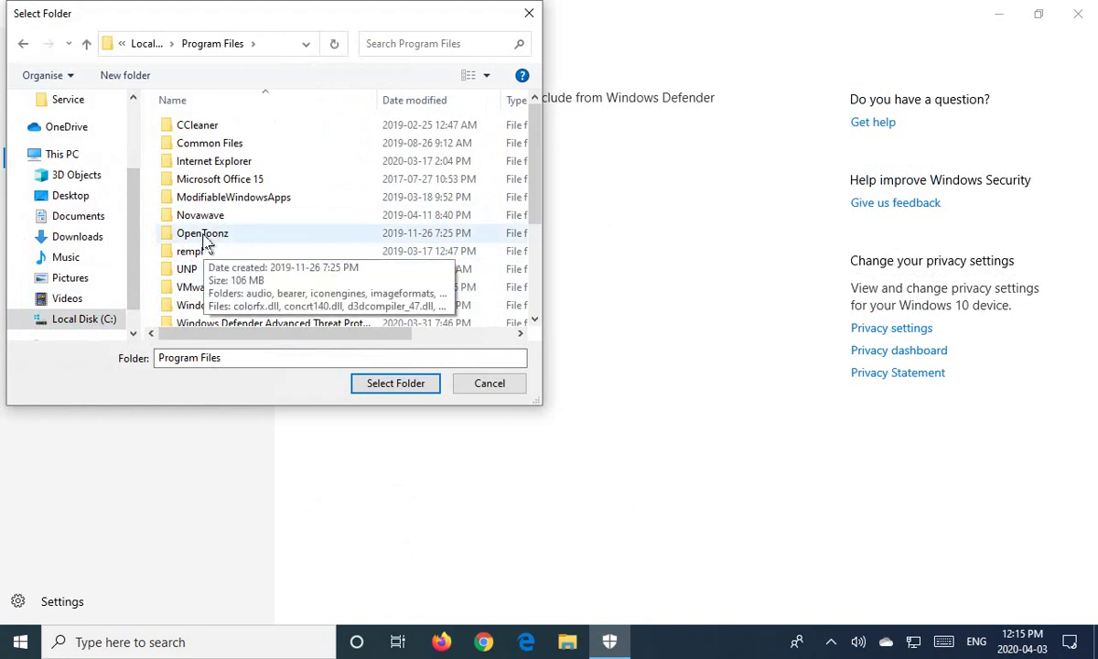
pyautogui.doubleClick(202, 234)
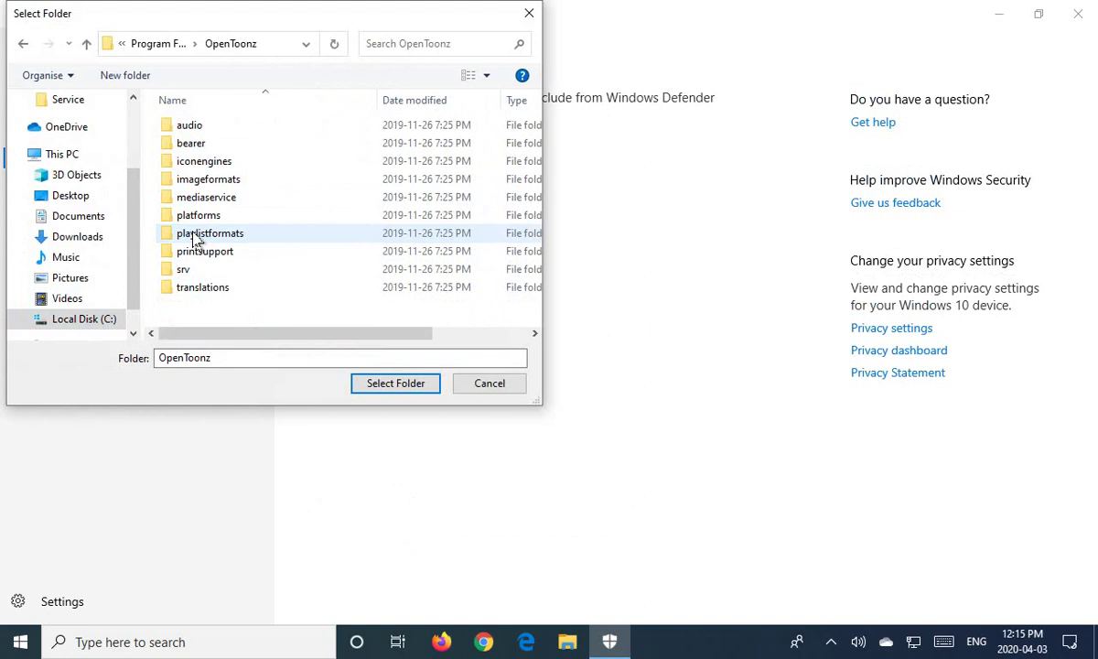
pyautogui.click(385, 383)
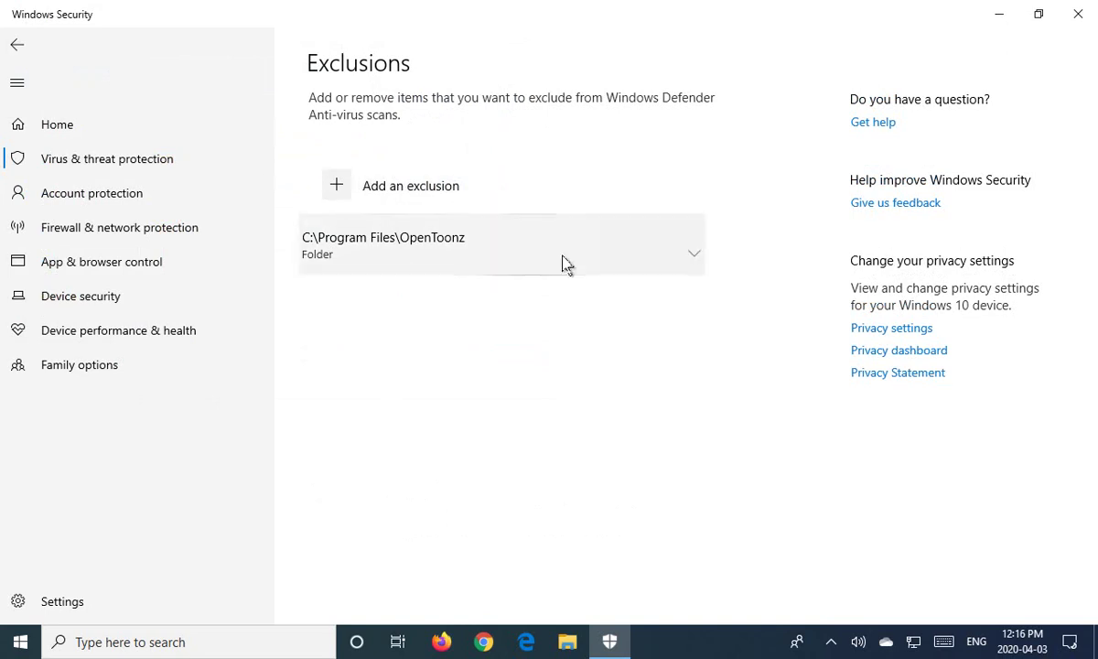
# Remove the OpenToonz folder from the scan exclusions and return to the virus and threat protection settings
pyautogui.click(696, 270)
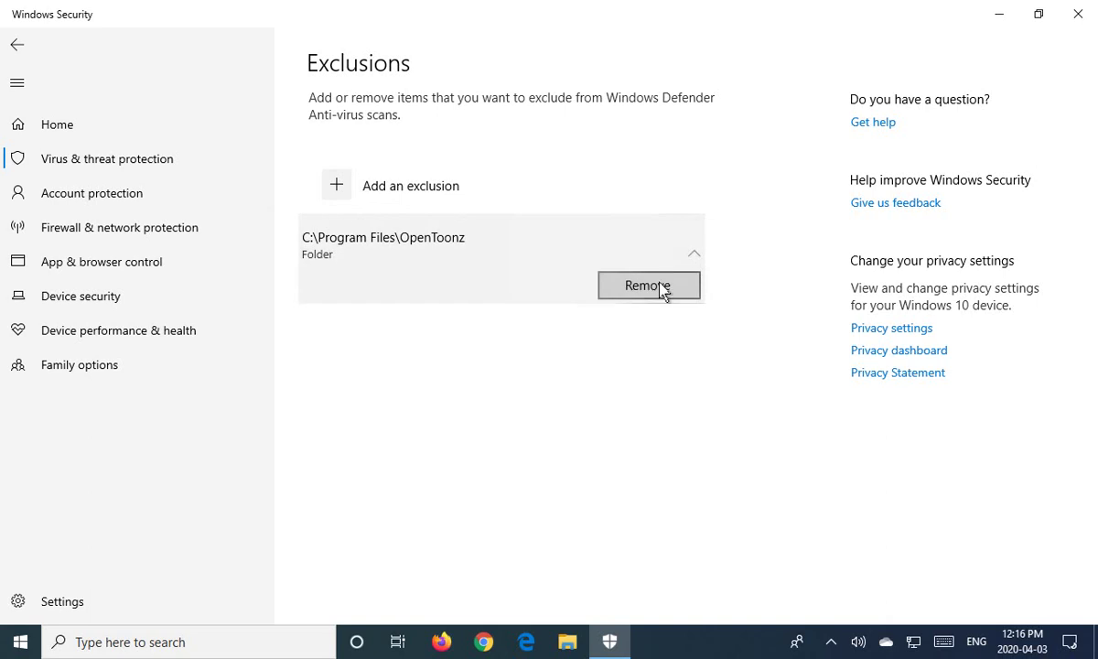
pyautogui.click(646, 289)
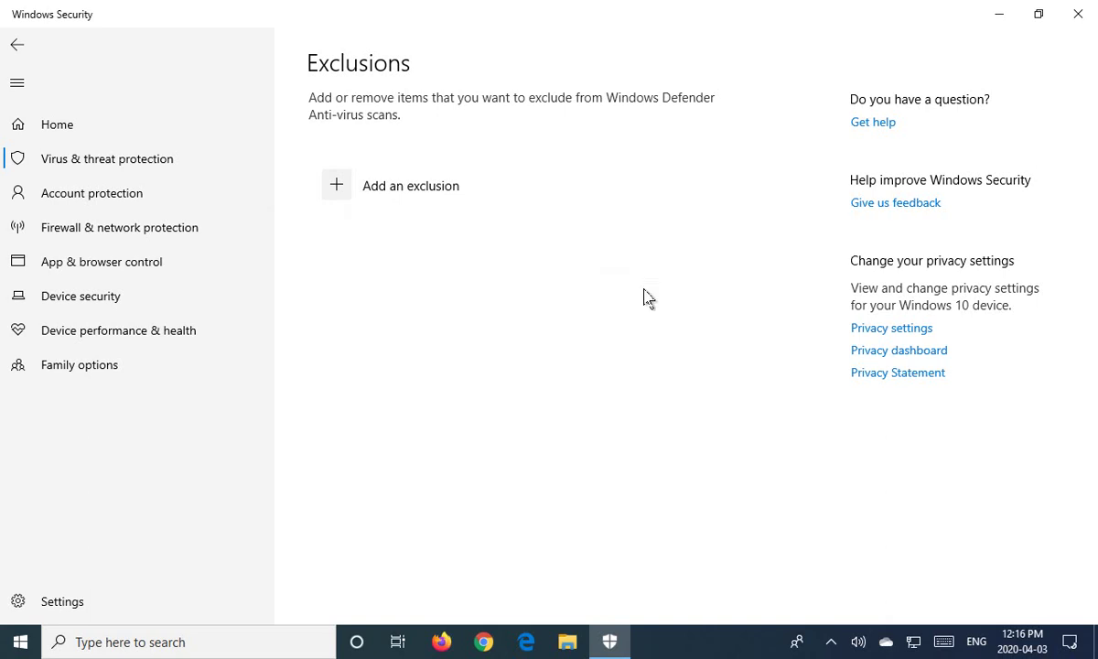
pyautogui.click(16, 47)
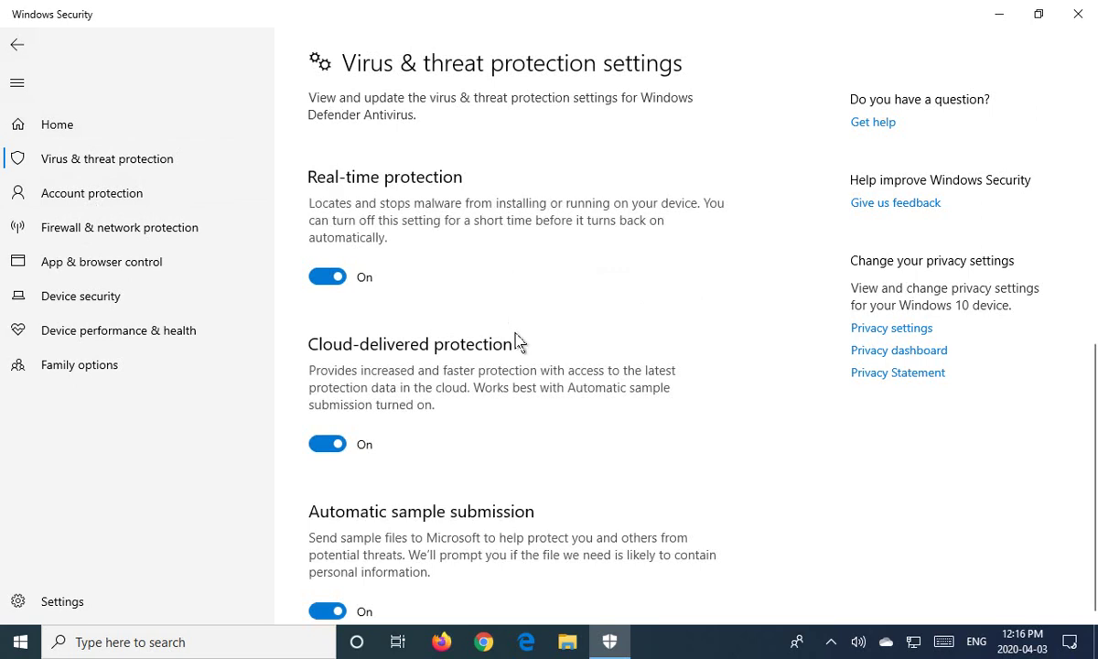
# Open the Controlled folder access management page and turn Controlled folder access on
pyautogui.scroll(-3, 515, 341)
pyautogui.scroll(-8, 515, 340)
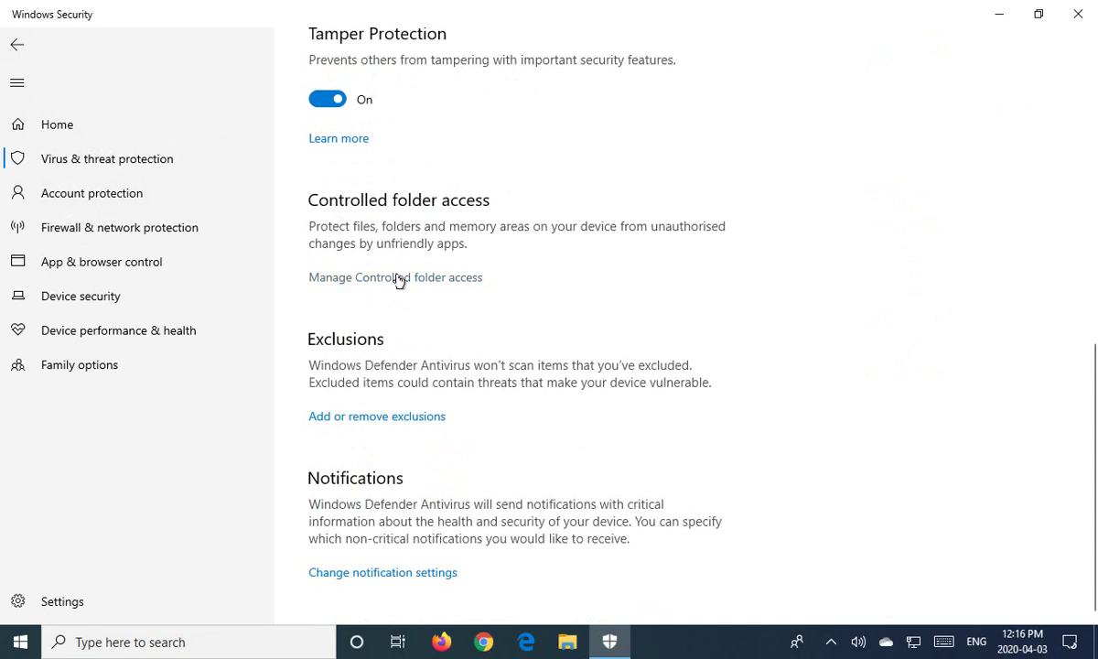
pyautogui.click(399, 278)
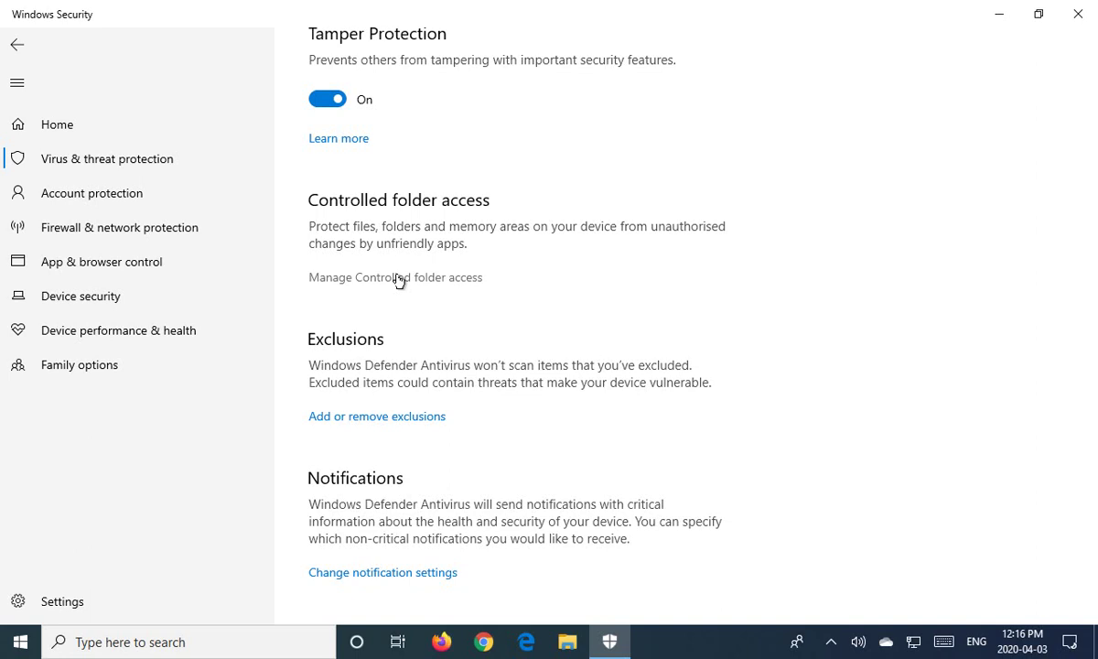
pyautogui.click(399, 284)
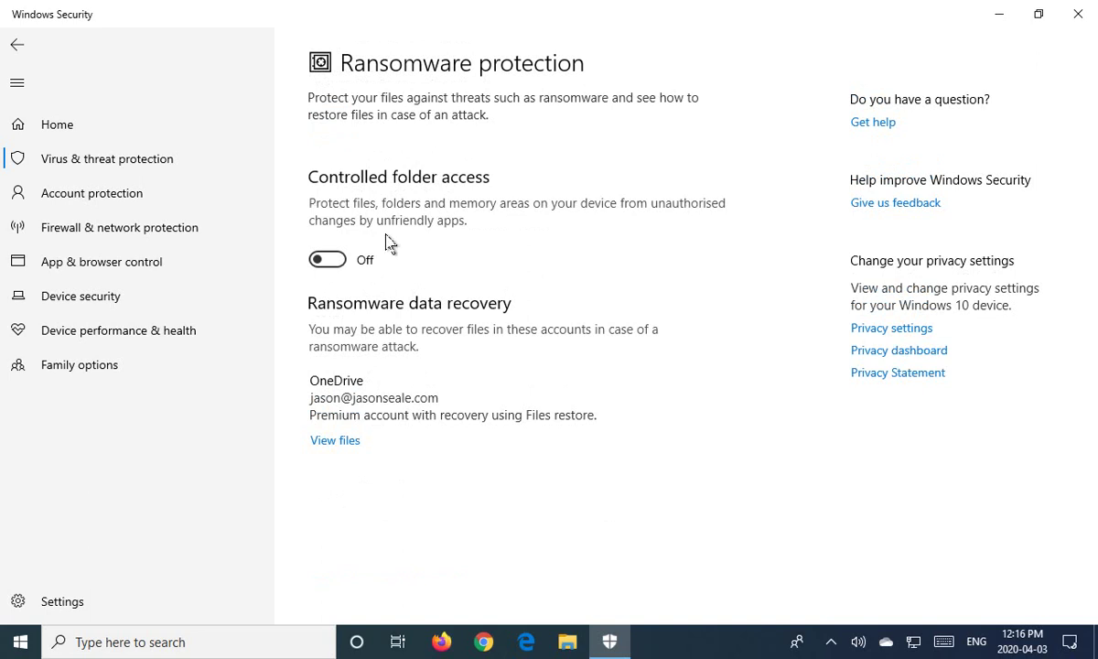
pyautogui.click(327, 261)
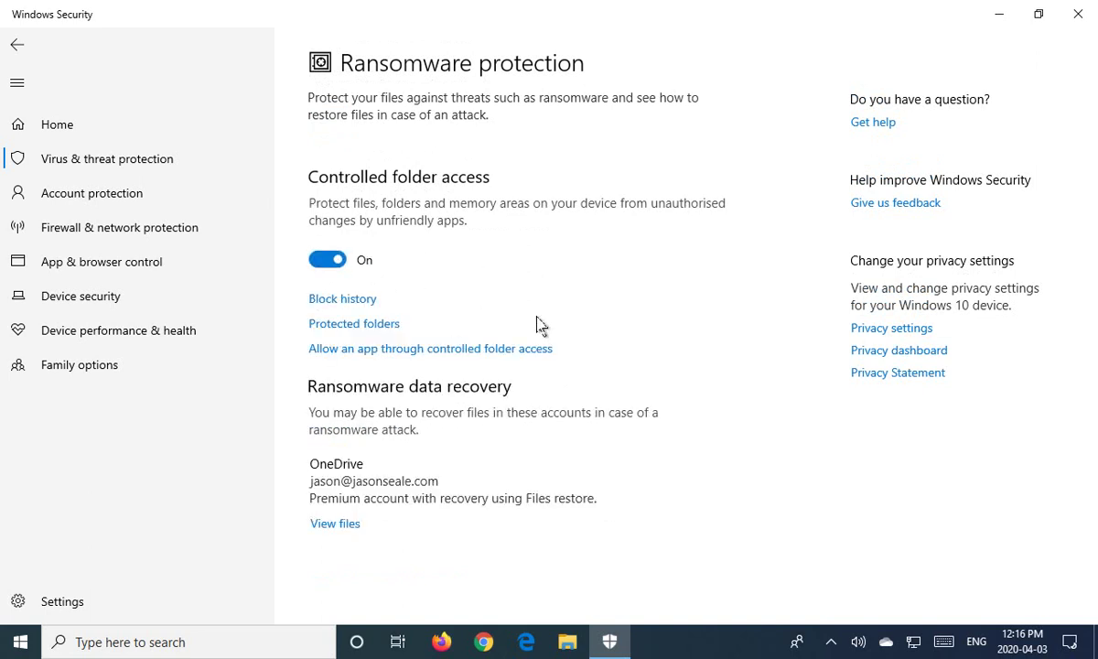
# Review the protected folders list and add the C:\Service folder to it
pyautogui.click(371, 332)
pyautogui.scroll(-3, 373, 337)
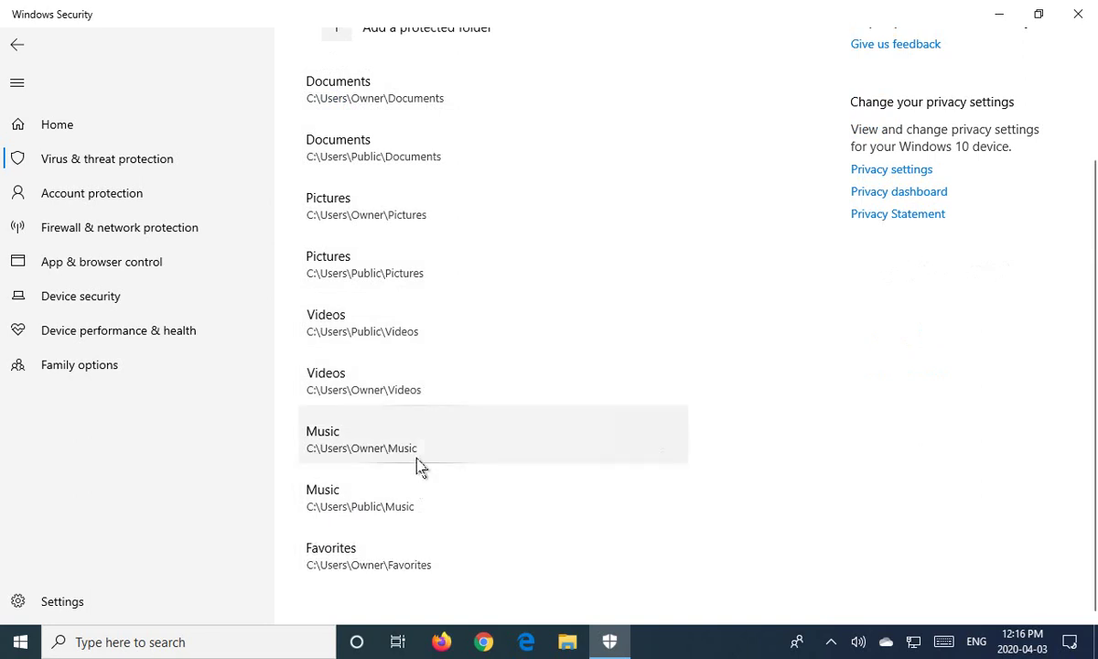
pyautogui.scroll(3, 447, 469)
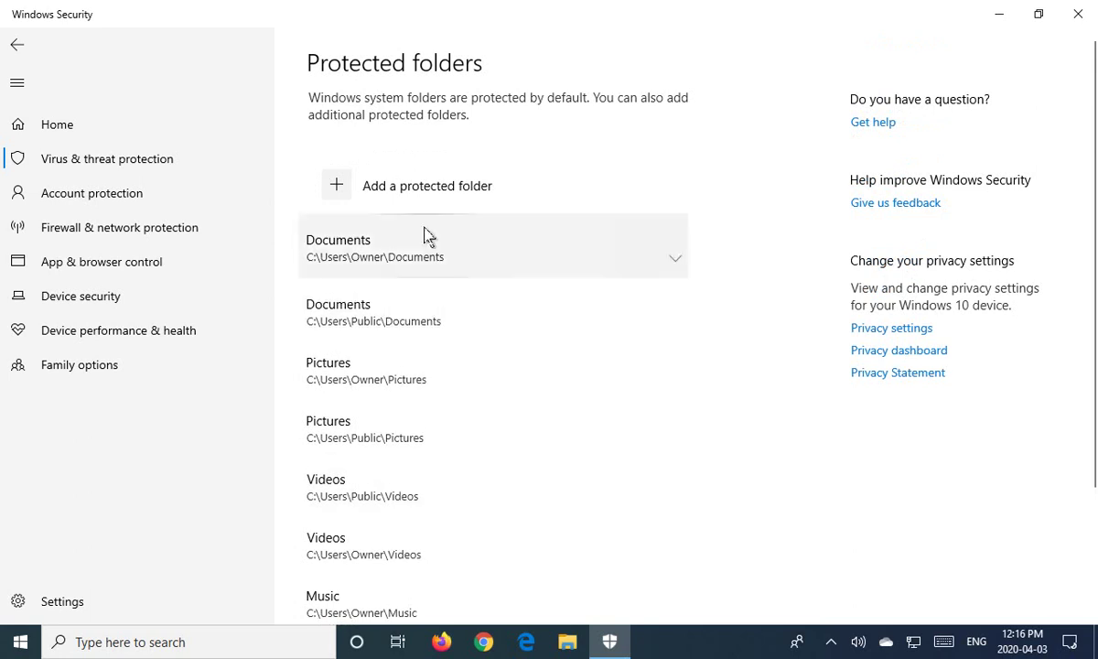
pyautogui.click(341, 197)
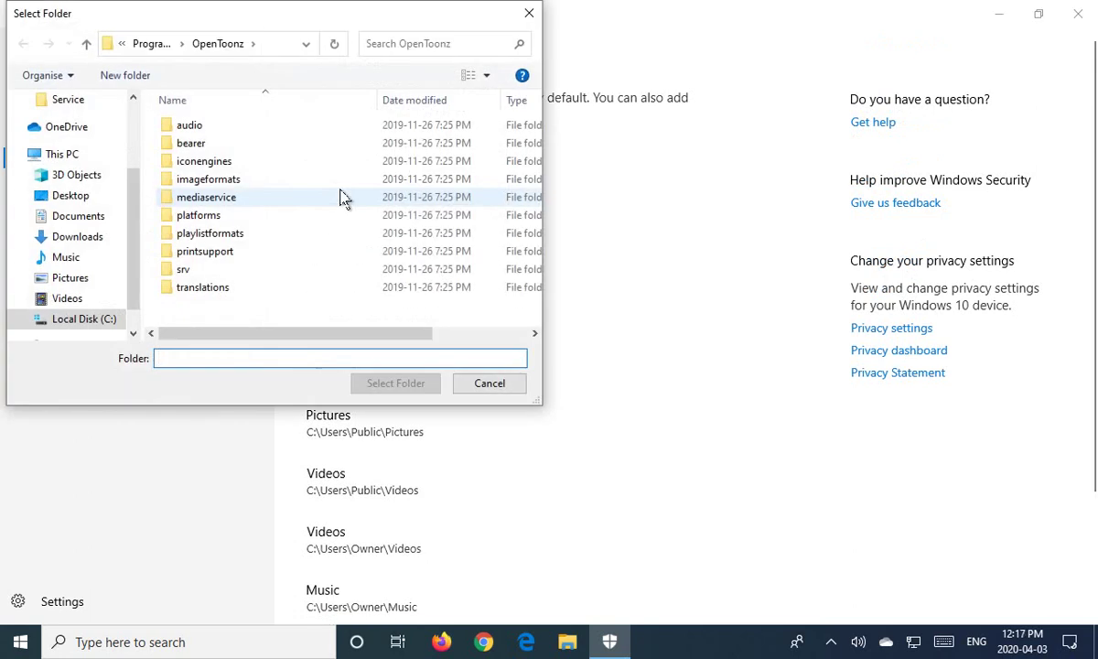
pyautogui.moveTo(131, 237); pyautogui.dragTo(128, 200)
pyautogui.click(55, 214)
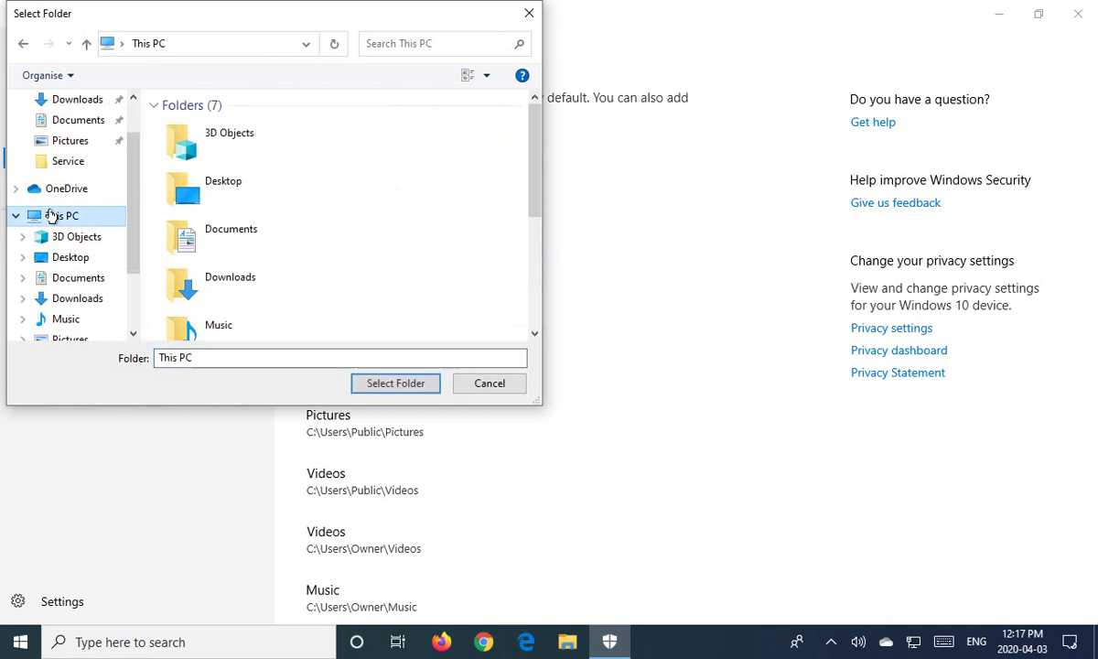
pyautogui.moveTo(541, 203); pyautogui.dragTo(538, 315)
pyautogui.doubleClick(203, 276)
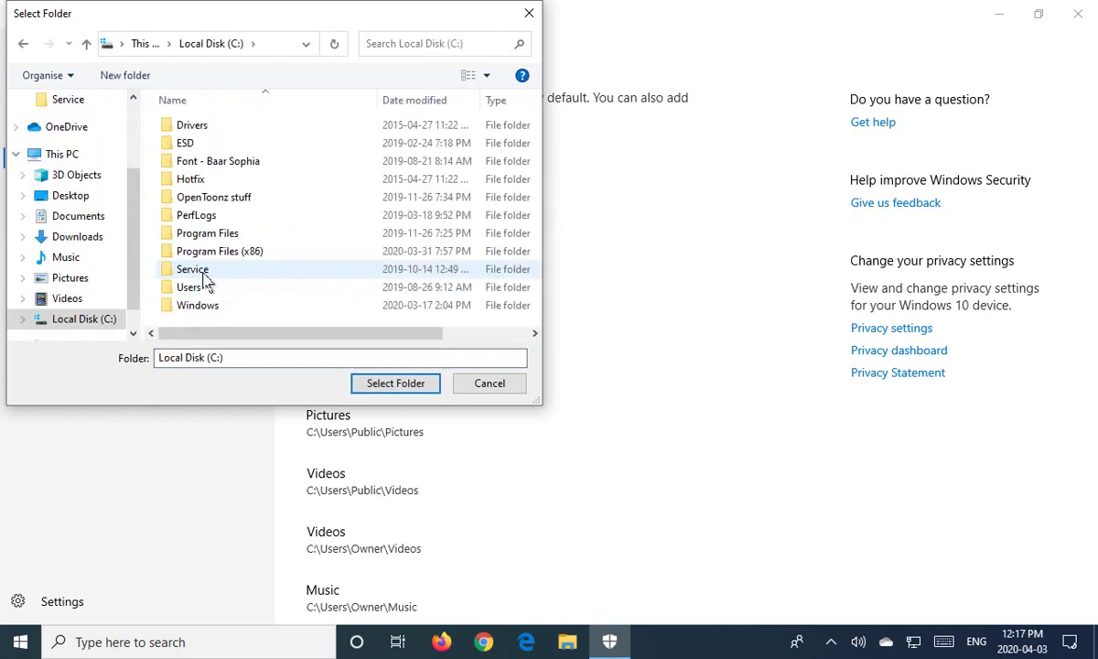
pyautogui.click(314, 271)
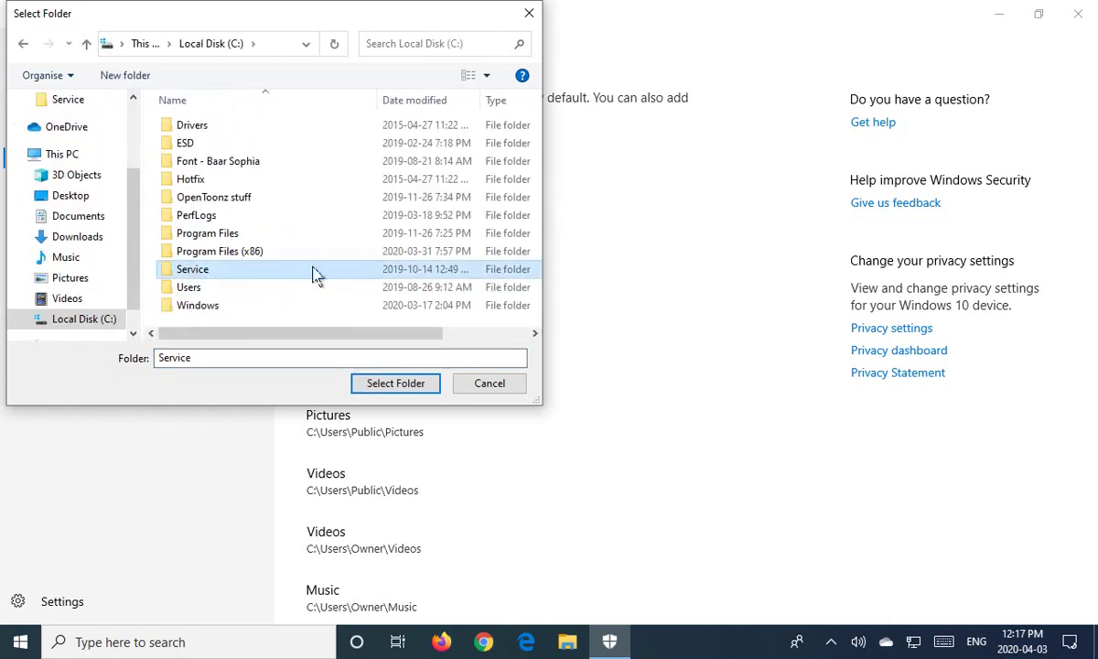
pyautogui.click(415, 387)
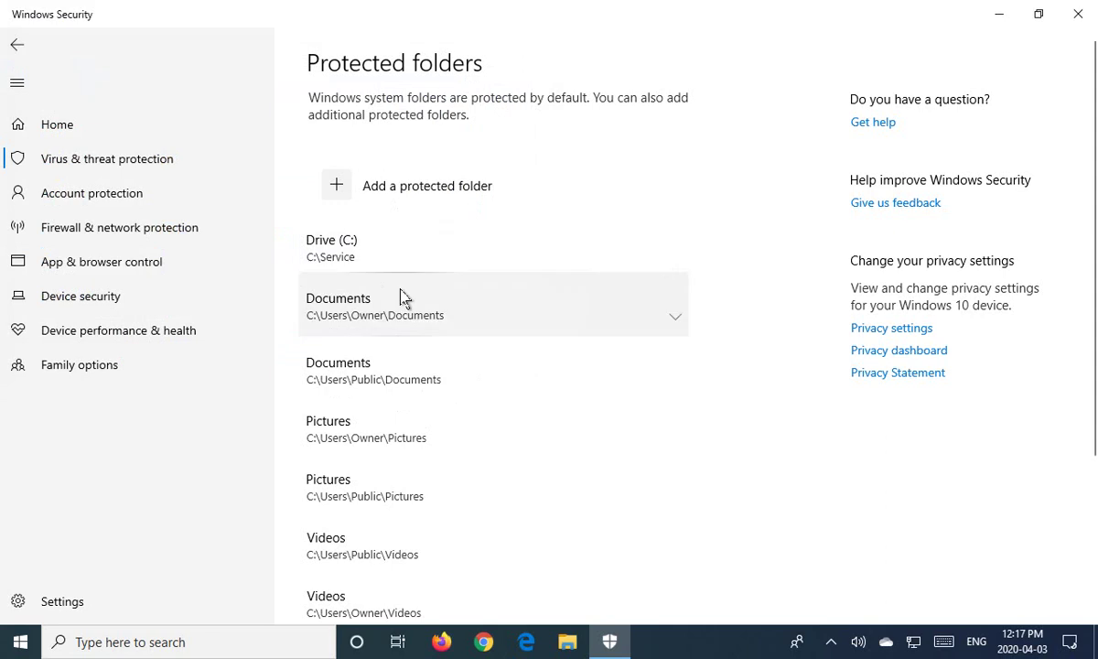
# Look through the updated protected folders list and return to the virus and threat protection settings
pyautogui.scroll(-5, 460, 347)
pyautogui.scroll(5, 465, 348)
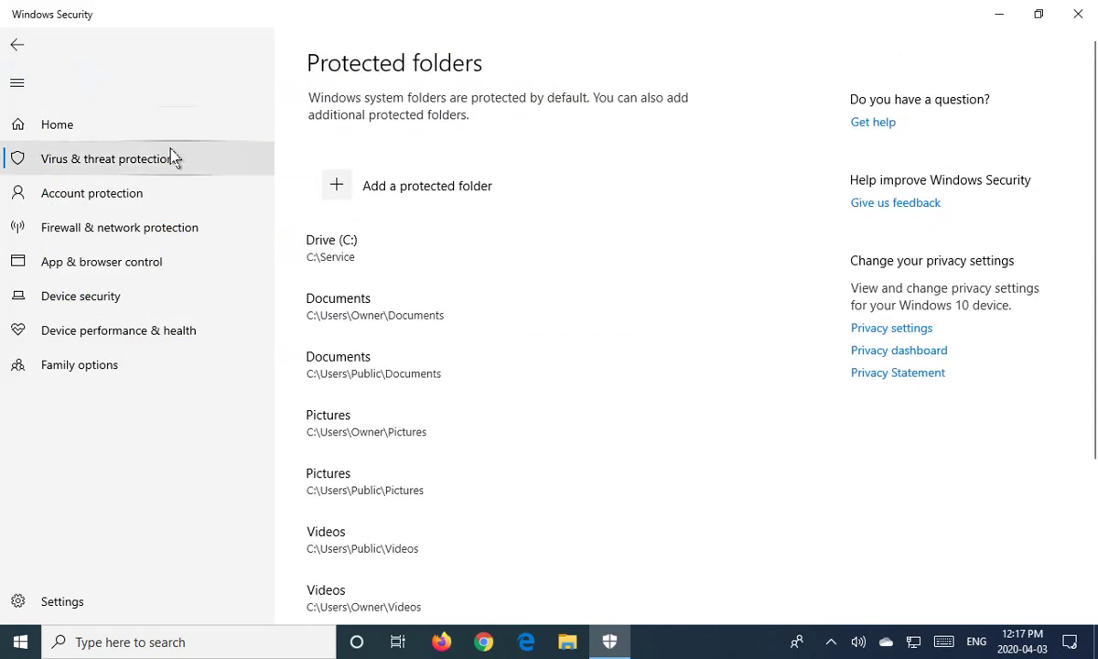
pyautogui.click(18, 46)
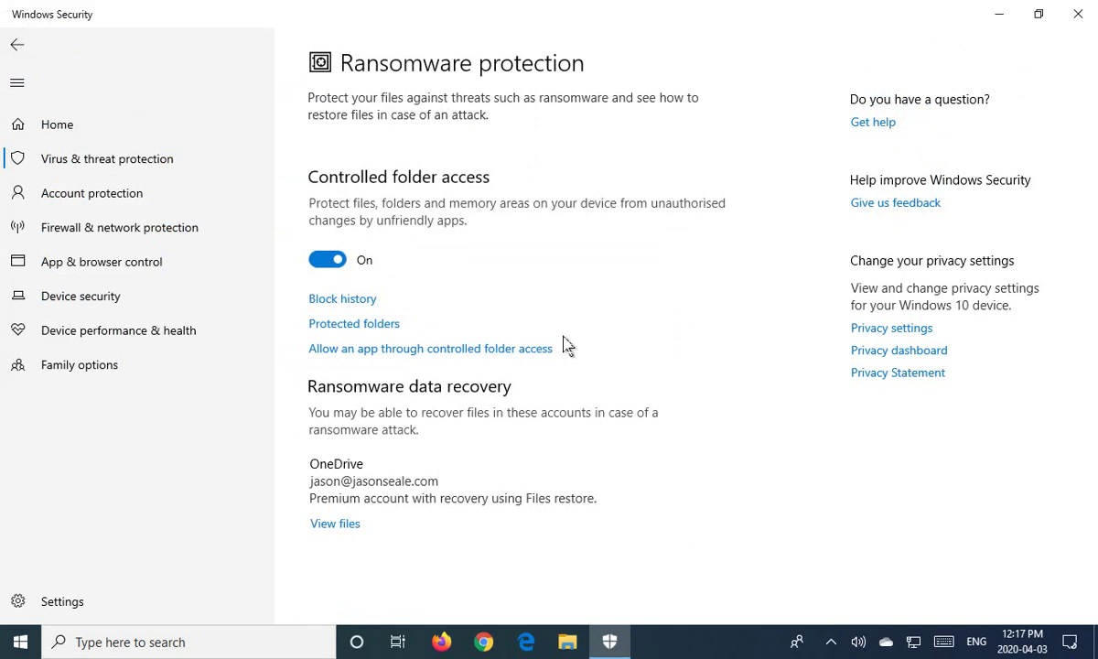
pyautogui.click(18, 45)
# Open the notification settings and disable the Recent activity and scan results notification
pyautogui.scroll(-3, 494, 361)
pyautogui.scroll(-5, 524, 391)
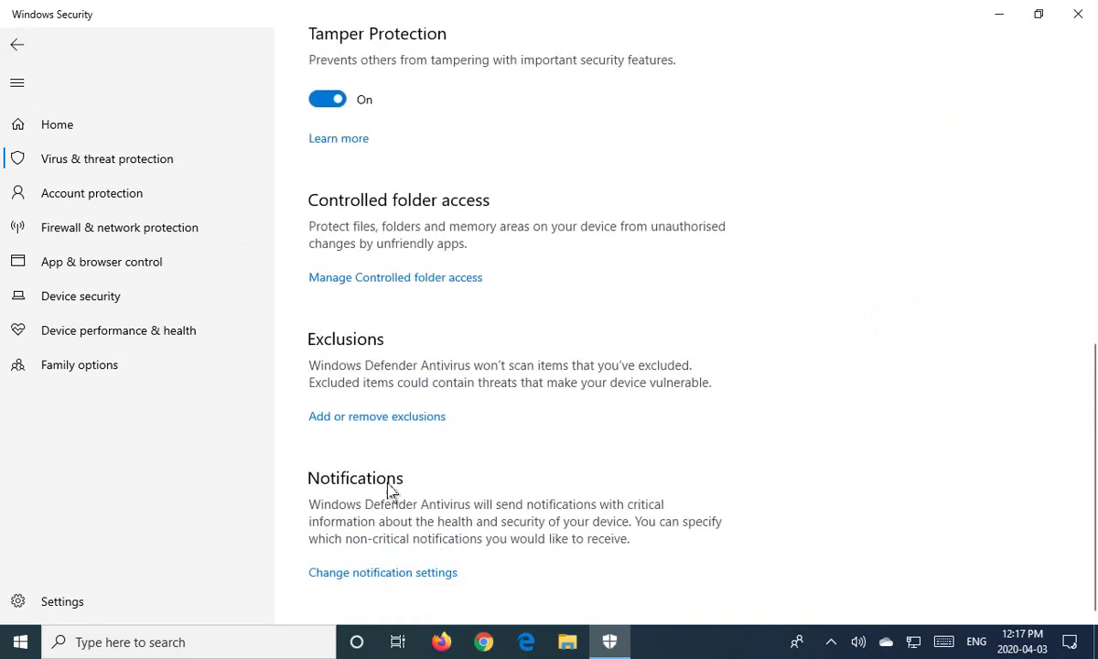
pyautogui.click(371, 575)
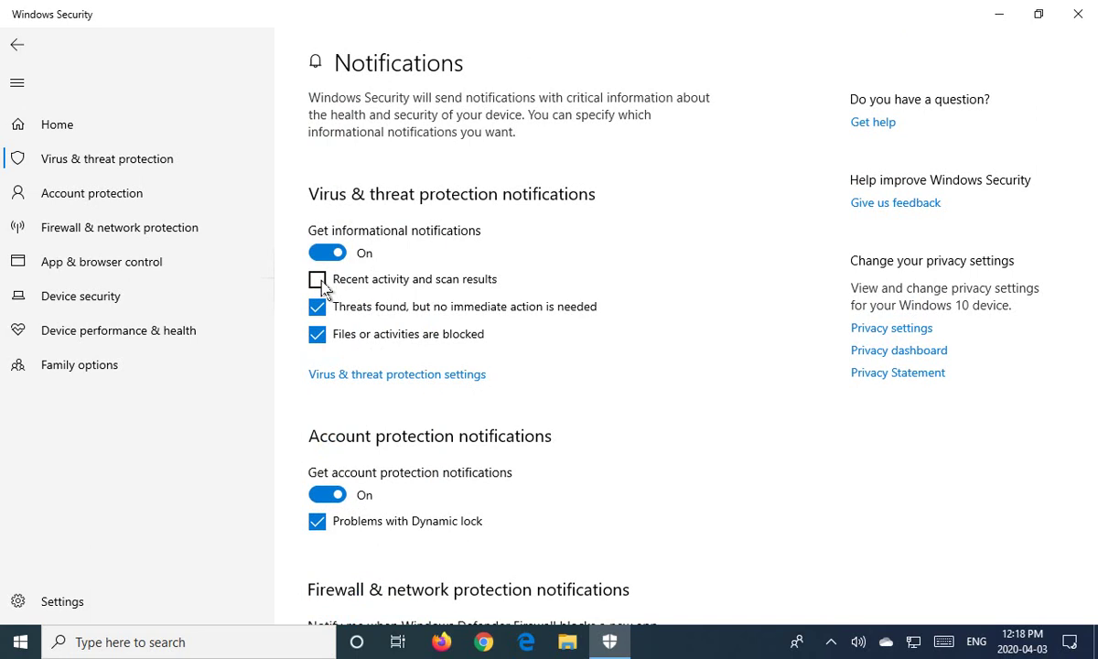
pyautogui.click(321, 286)
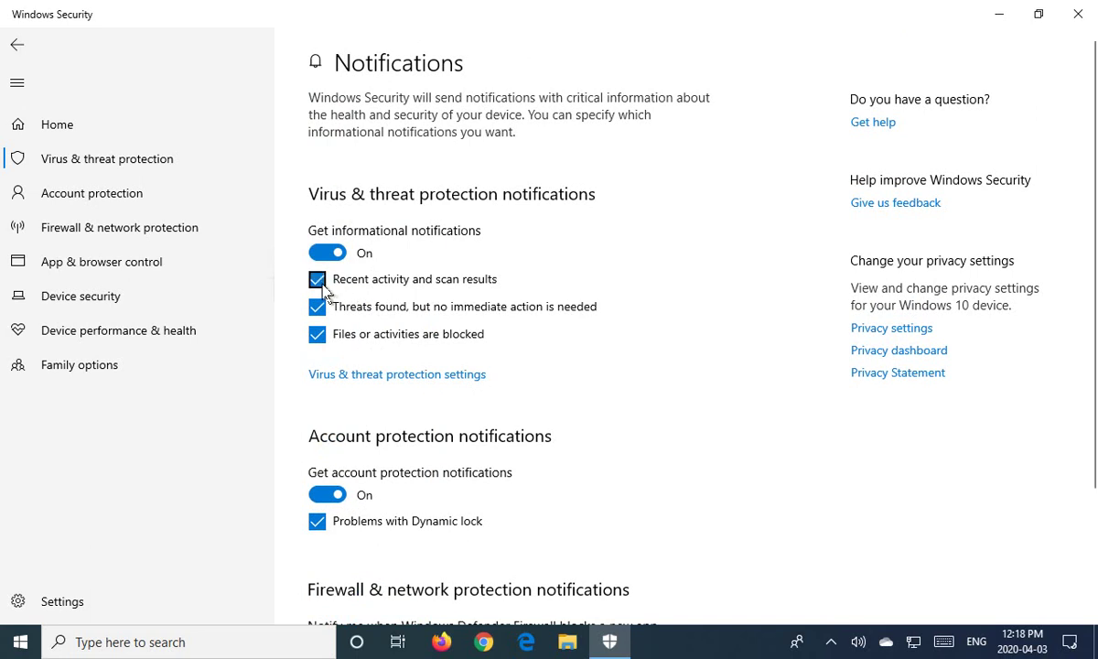
pyautogui.click(320, 283)
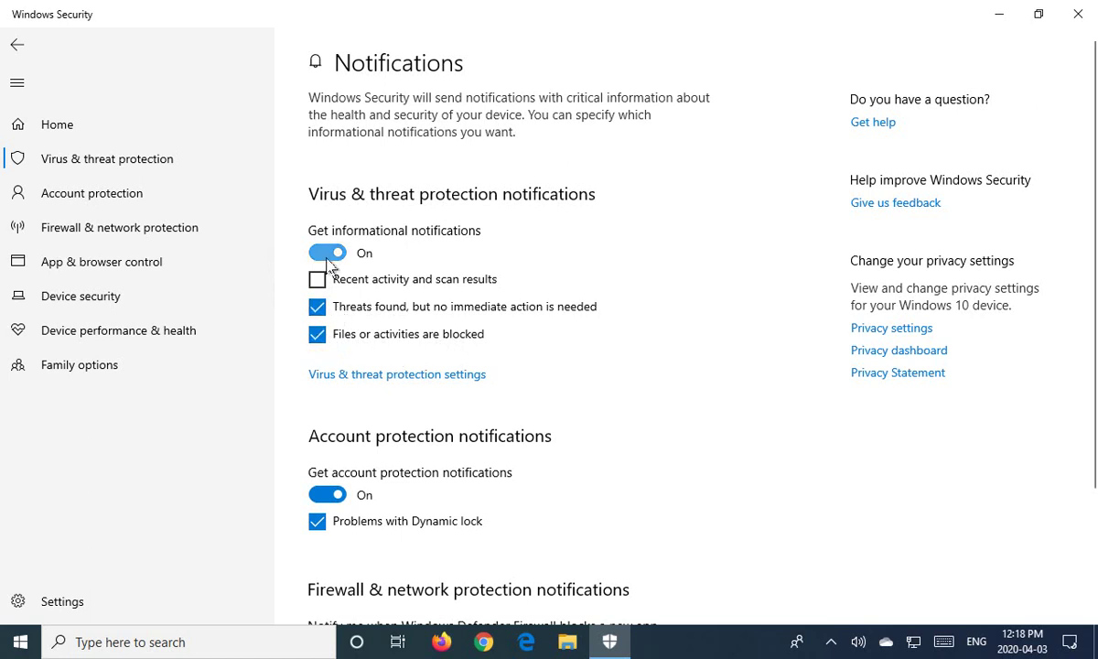
# Turn informational notifications off and back on, and review the account and firewall notification options
pyautogui.click(326, 256)
pyautogui.click(330, 259)
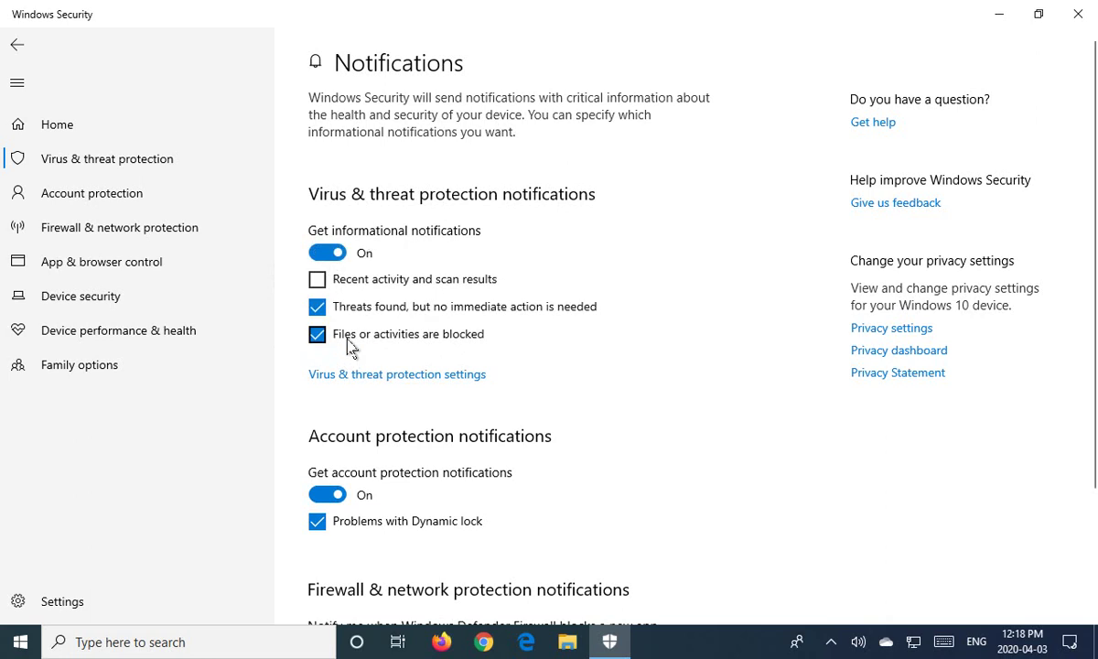
pyautogui.scroll(-2, 619, 444)
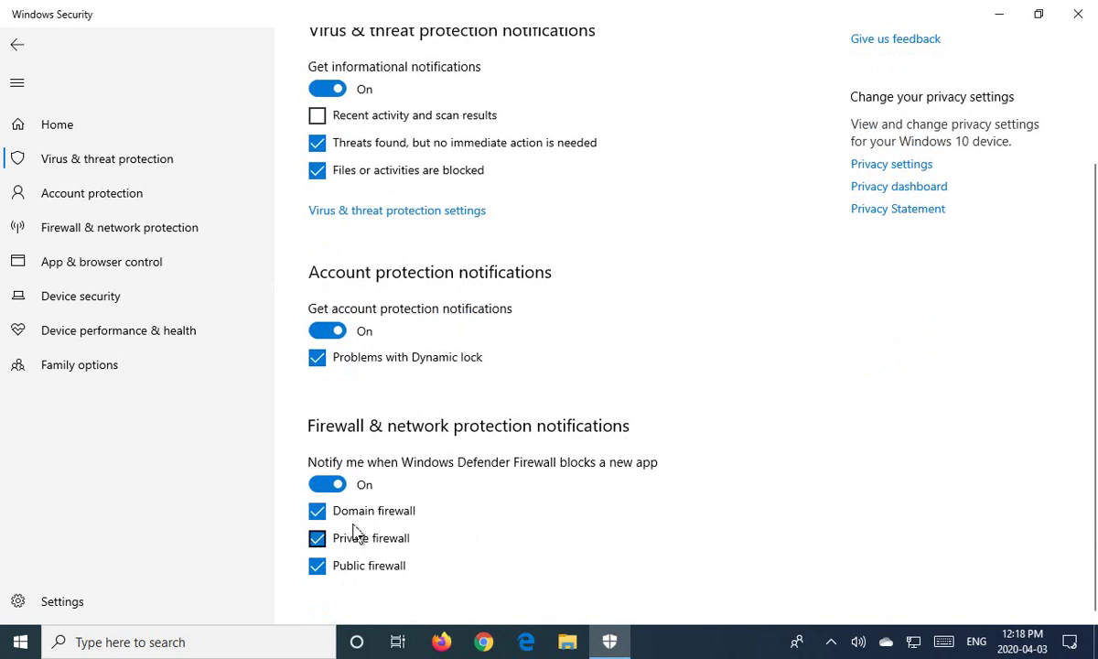
pyautogui.scroll(3, 510, 397)
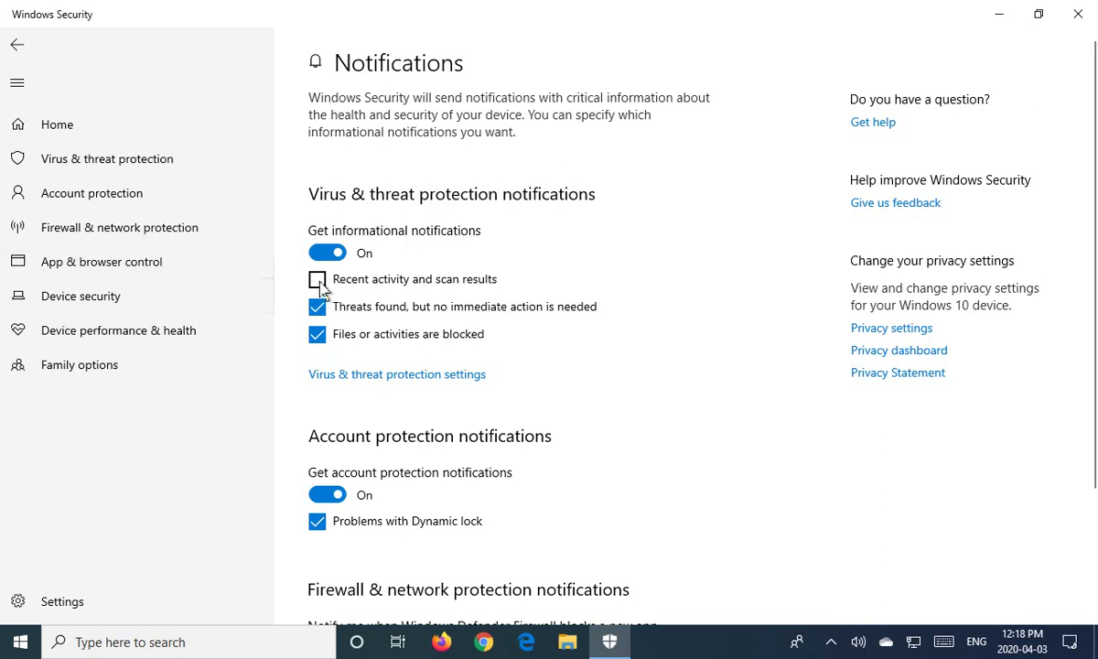
# Return to the virus and threat protection overview, review its remaining sections, and close Windows Security
pyautogui.click(20, 50)
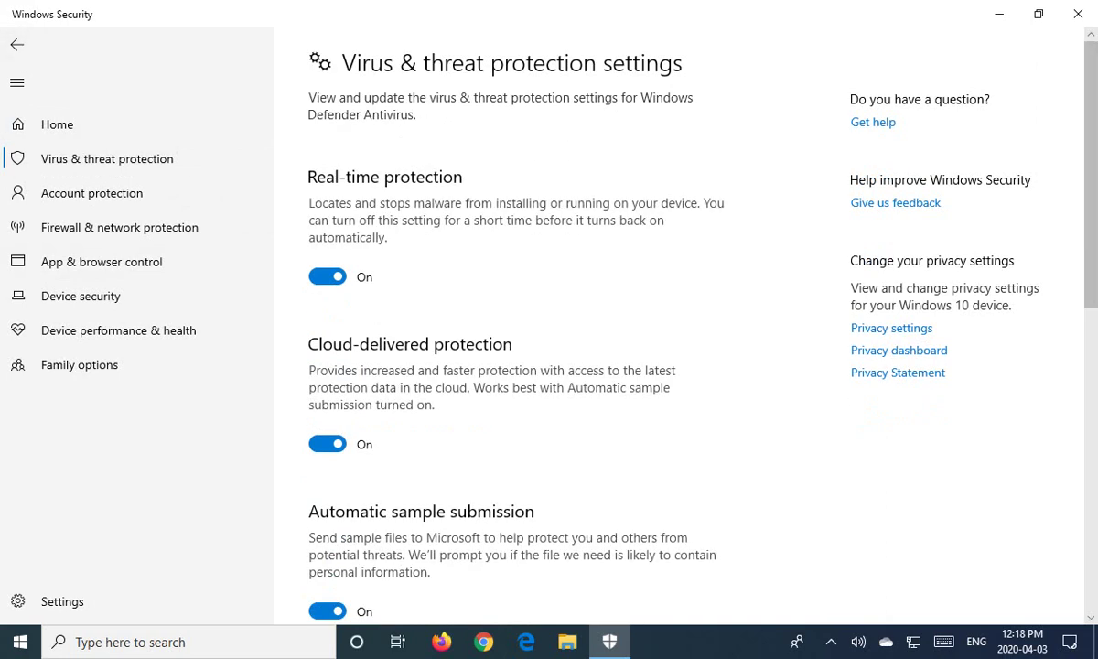
pyautogui.click(16, 48)
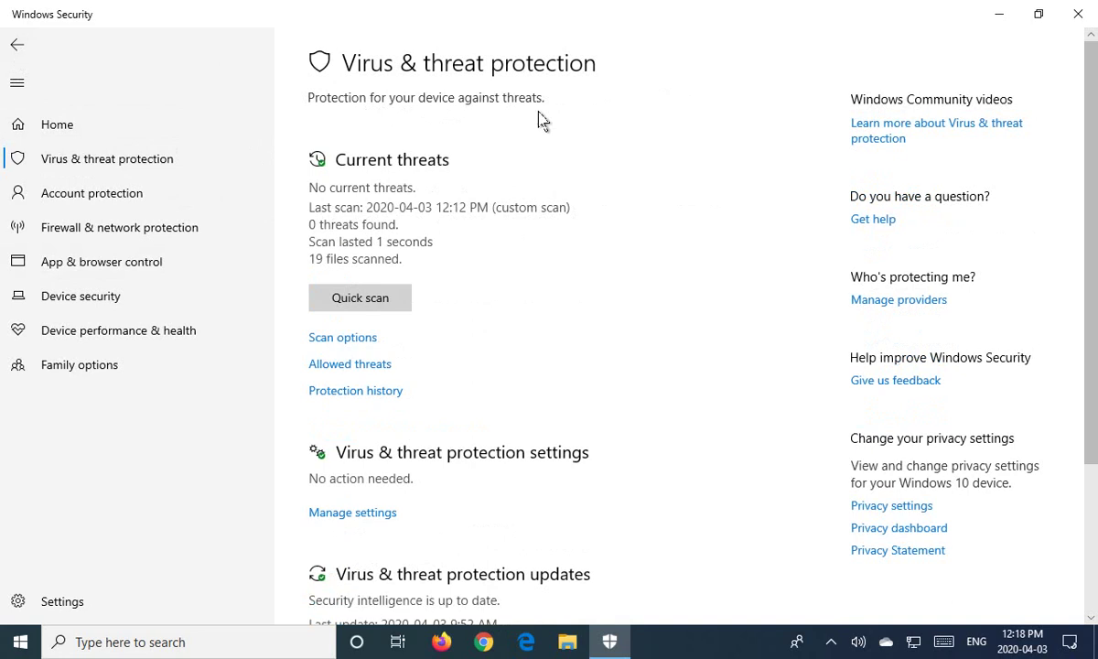
pyautogui.scroll(-3, 537, 274)
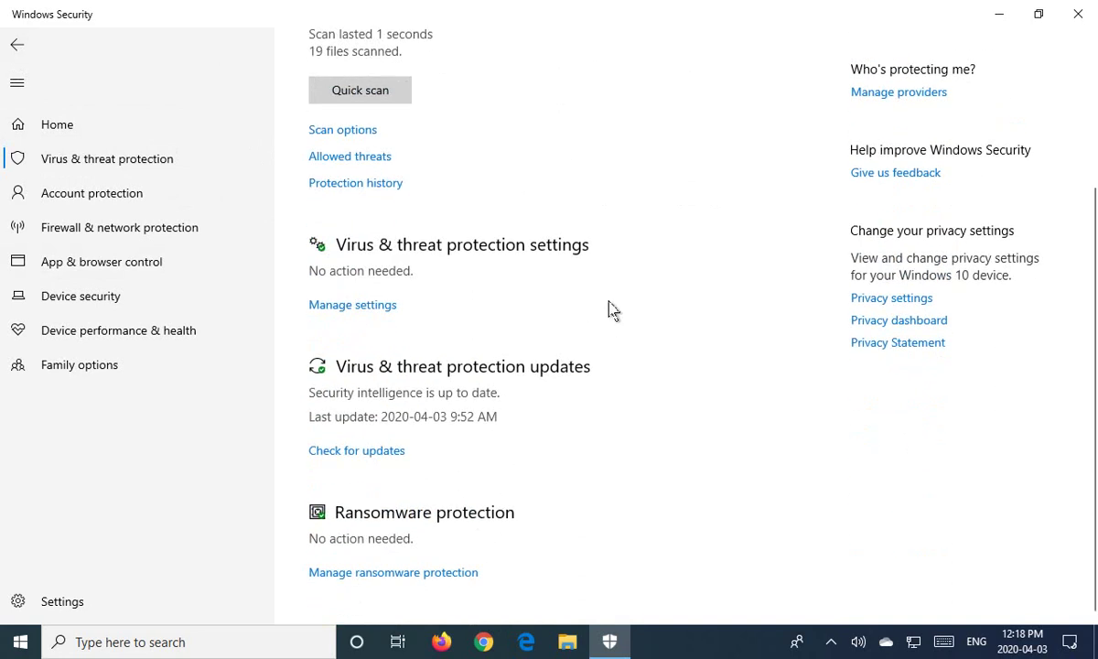
pyautogui.click(1079, 15)
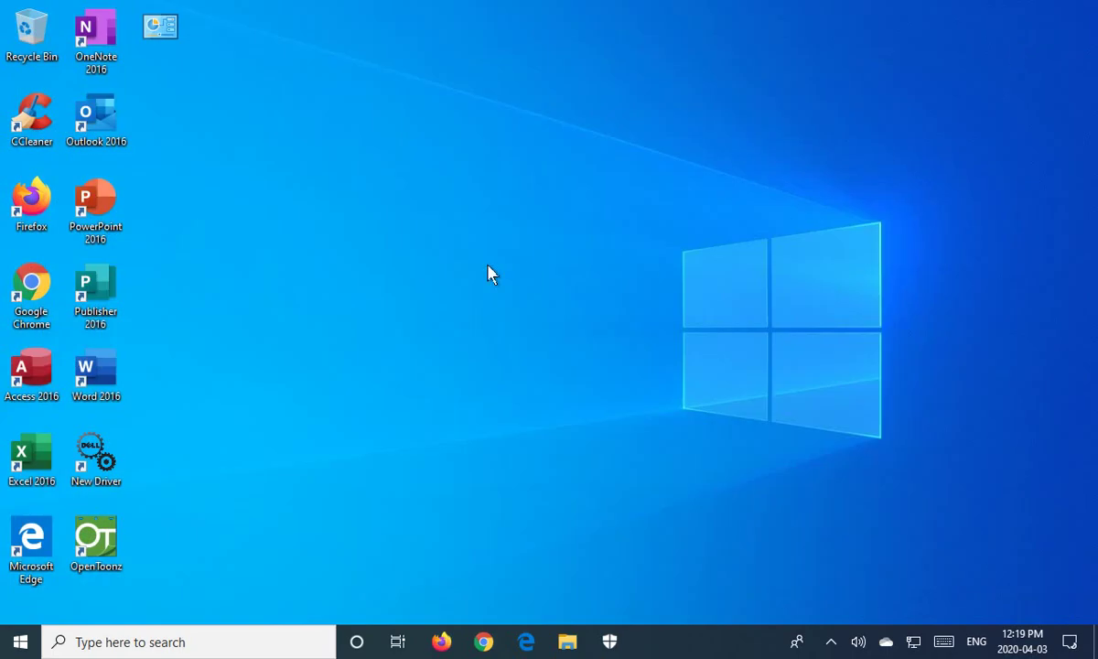